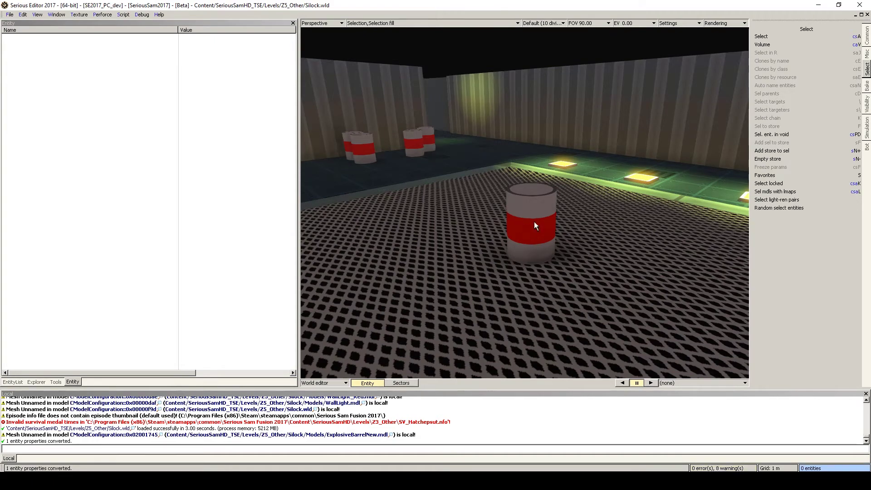
Step: Select one of the existing barrels near the wall and display its entity properties
middle_drag(534, 225, 459, 223)
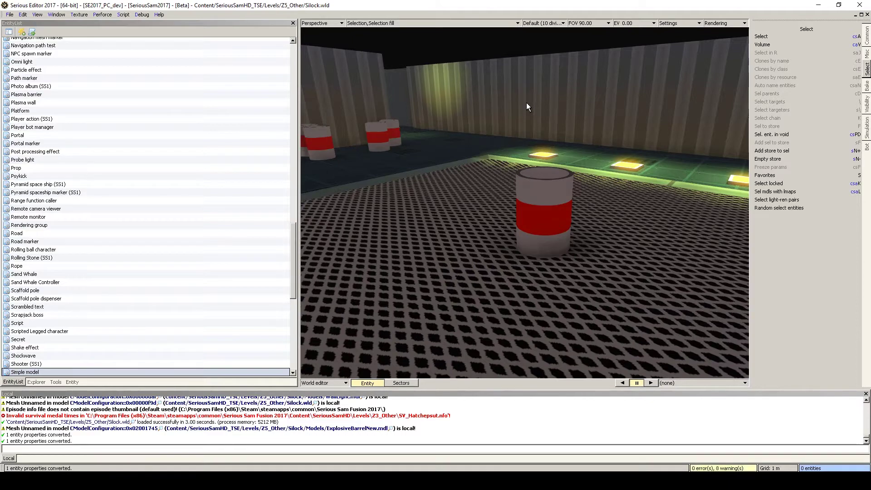
right_drag(362, 124, 366, 134)
click(371, 141)
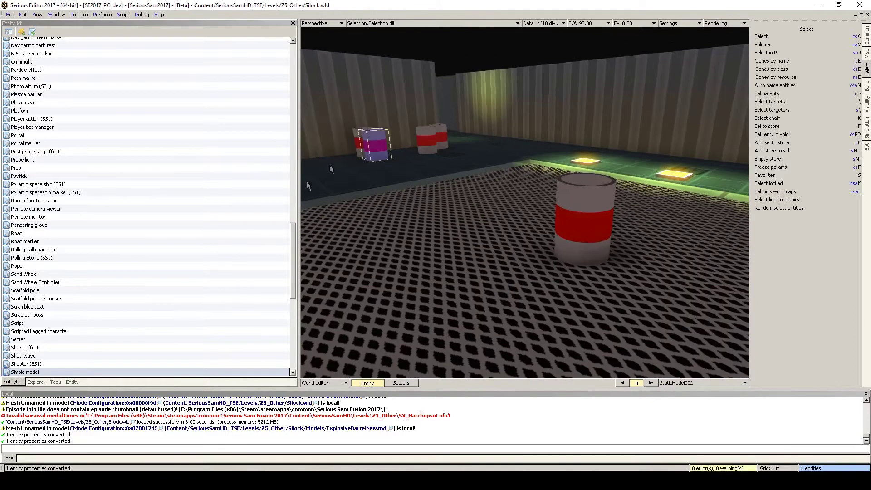
click(72, 382)
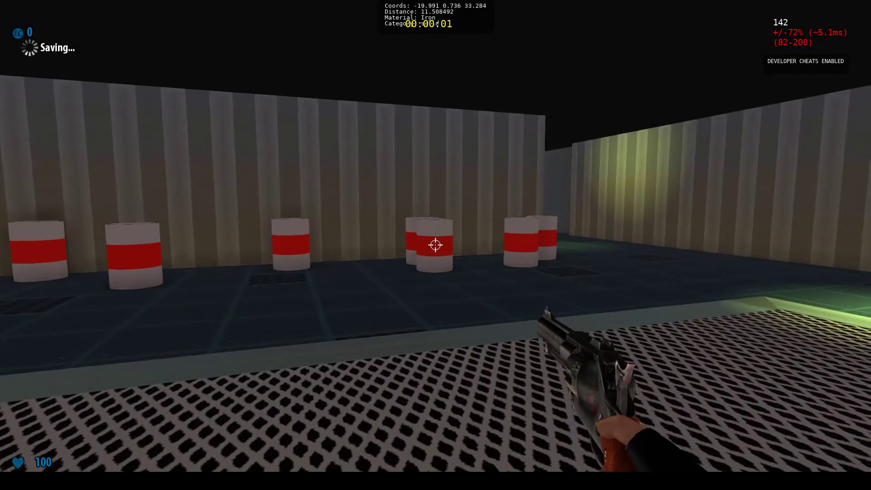
Step: Test the explosive barrels in the simulation by shooting at them and moving around the remaining one, and exit the simulation
click(435, 245)
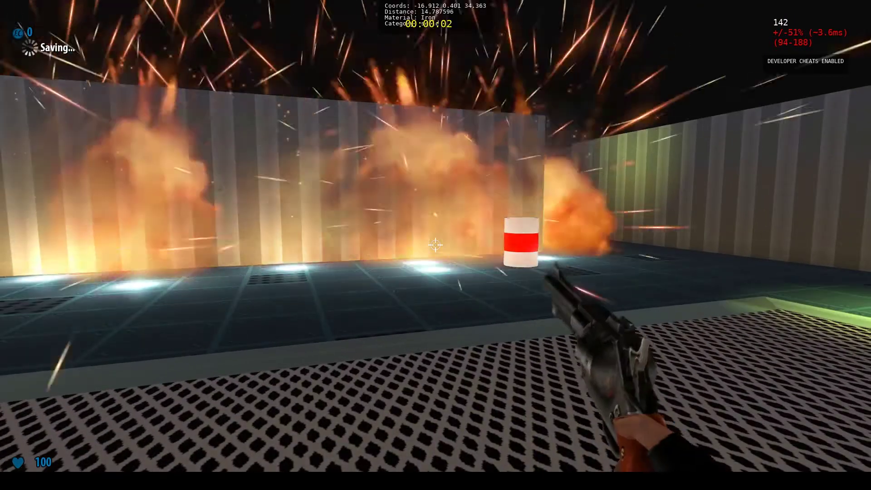
key(w)
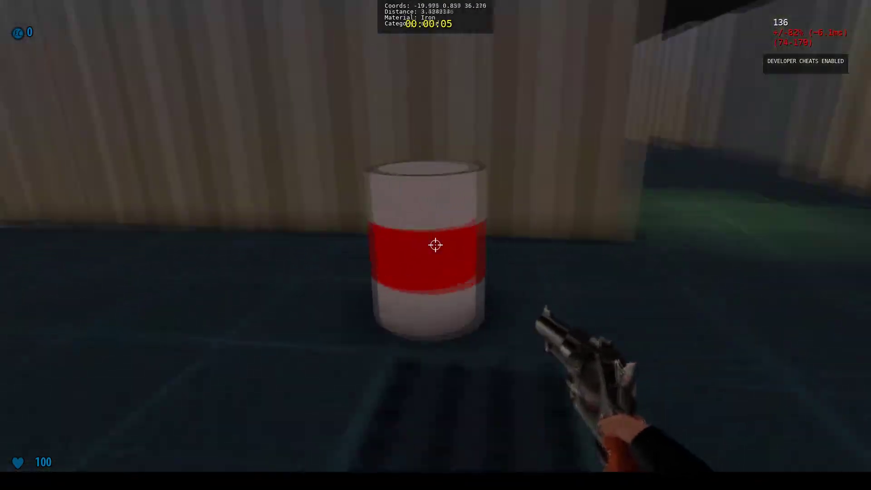
key(d)
click(436, 245)
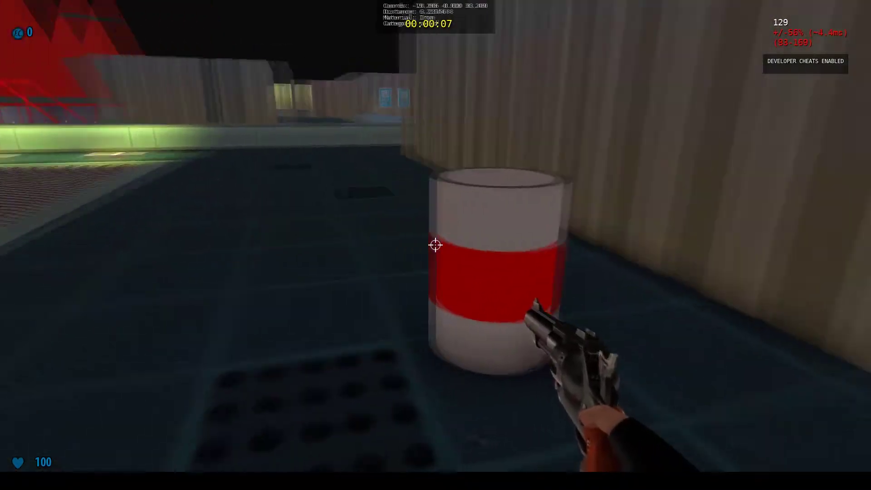
key(s)
key(a)
click(436, 245)
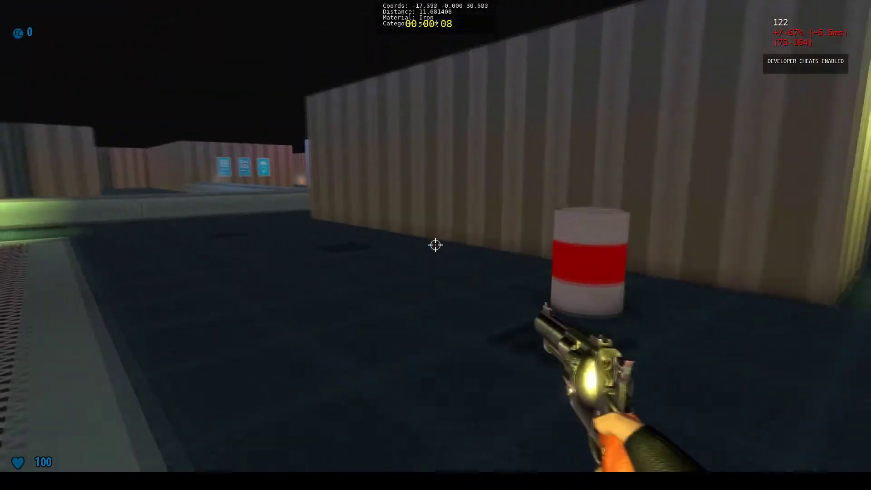
click(436, 245)
key(d)
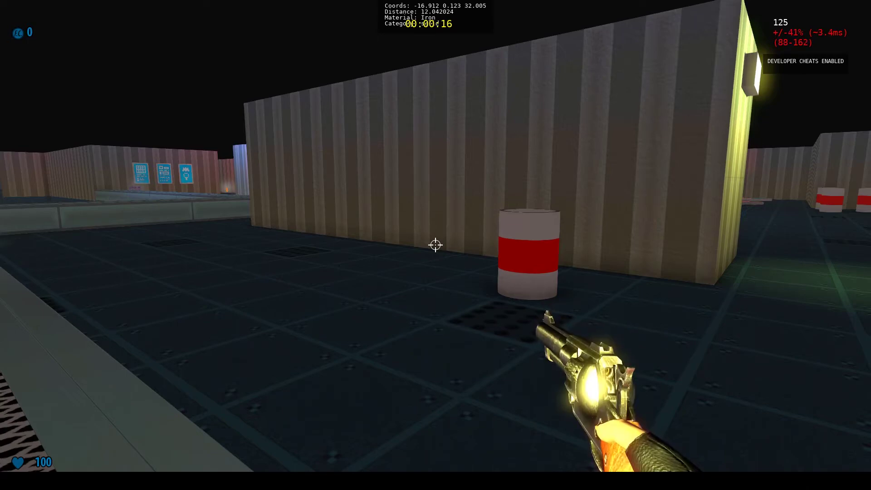
key(Escape)
Step: Convert the ExplosiveBarrelNew entity on the grate to a Static model and display its entity properties with the Model group collapsed
right_drag(434, 244, 434, 244)
click(497, 205)
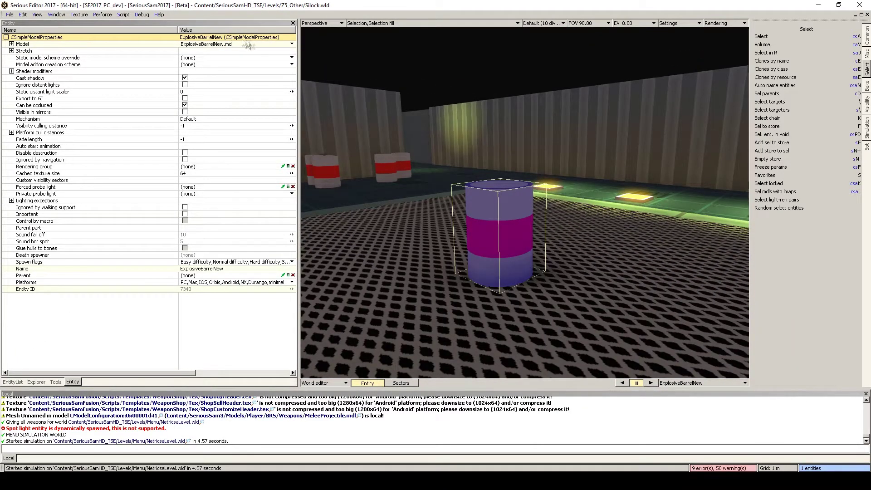
click(13, 381)
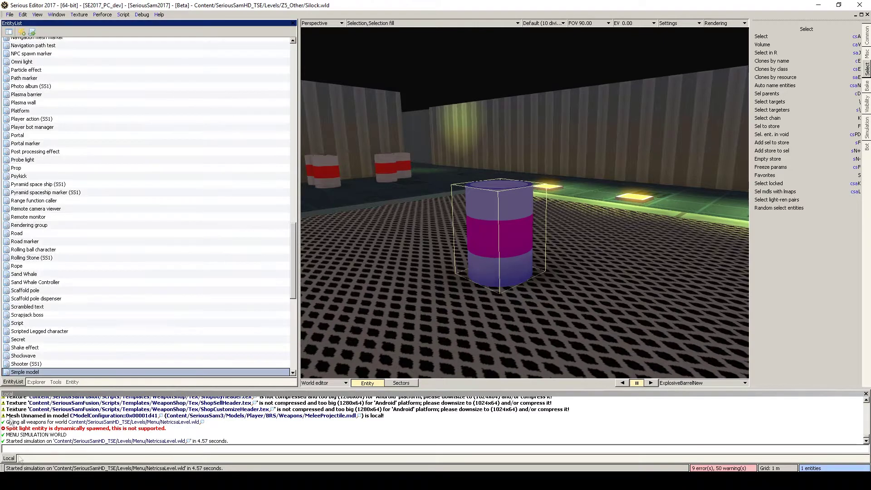
scroll(95, 191, down, 6)
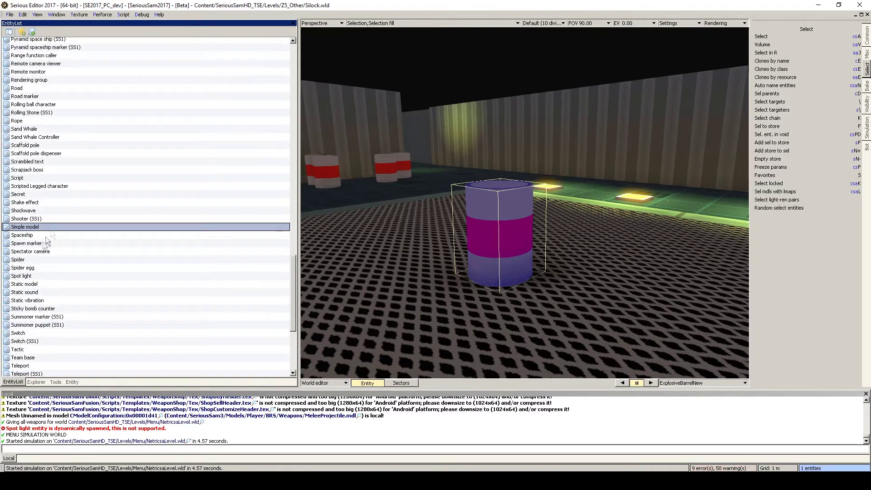
click(38, 285)
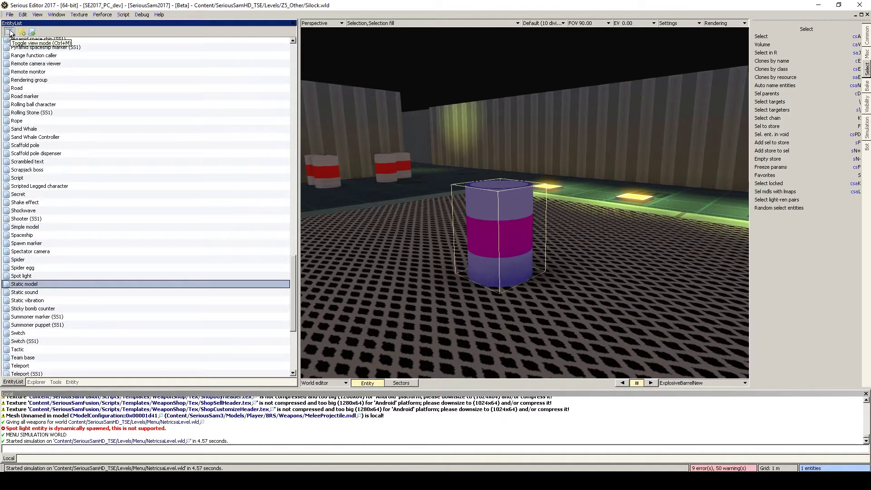
click(9, 32)
click(9, 32)
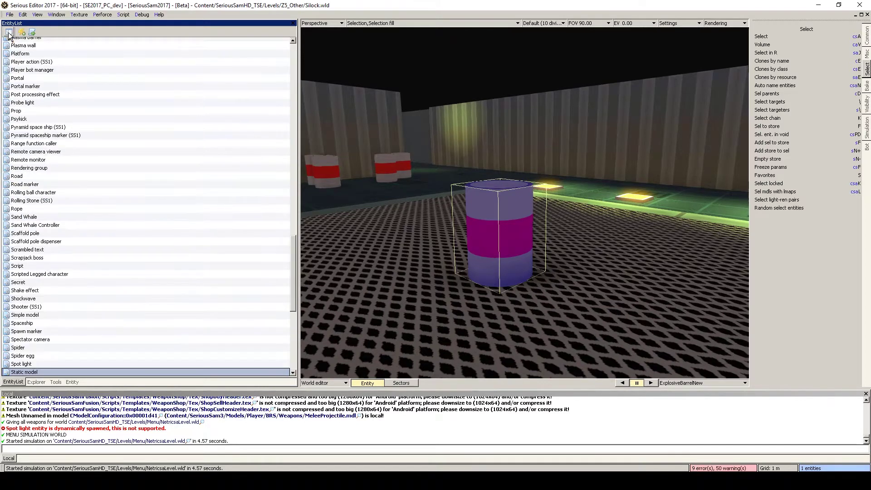
click(32, 33)
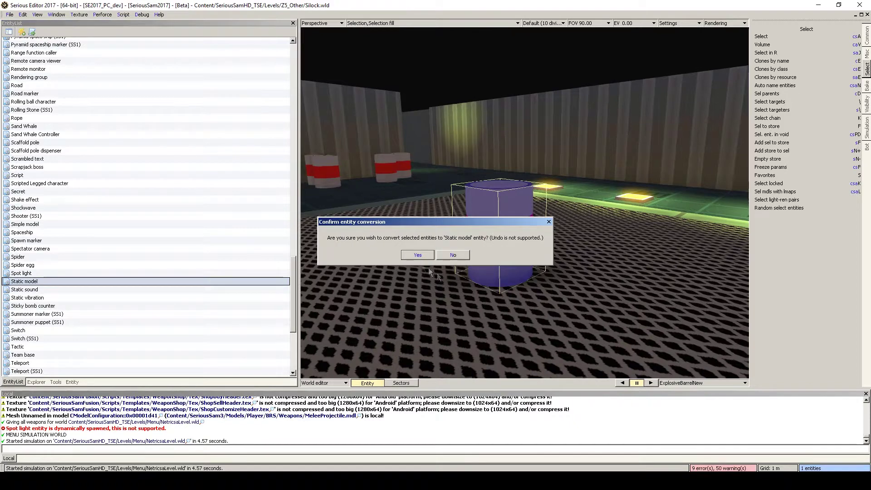
click(416, 256)
click(72, 382)
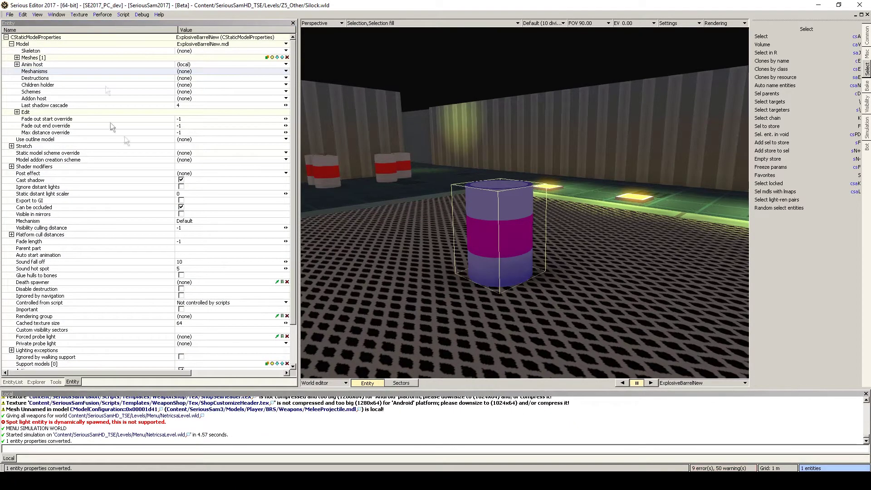
click(11, 44)
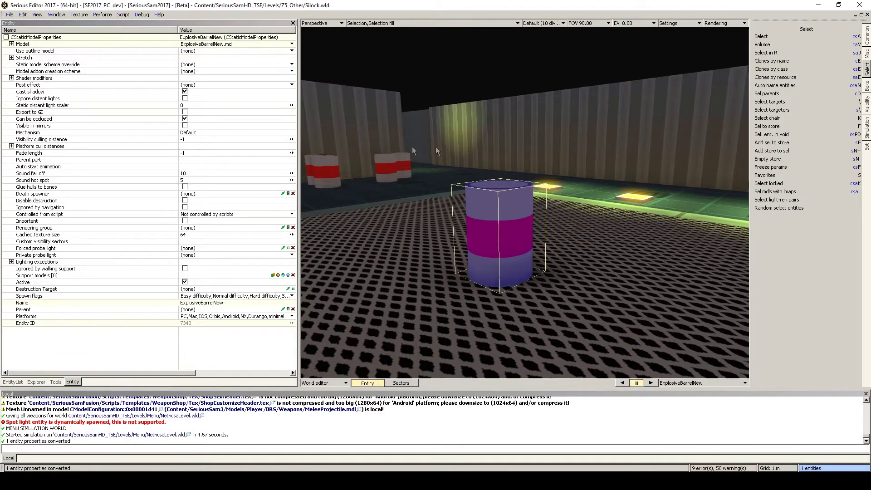
Step: Select the existing explosive barrel near the wall and convert it to a Static model
middle_drag(435, 146, 387, 149)
click(395, 198)
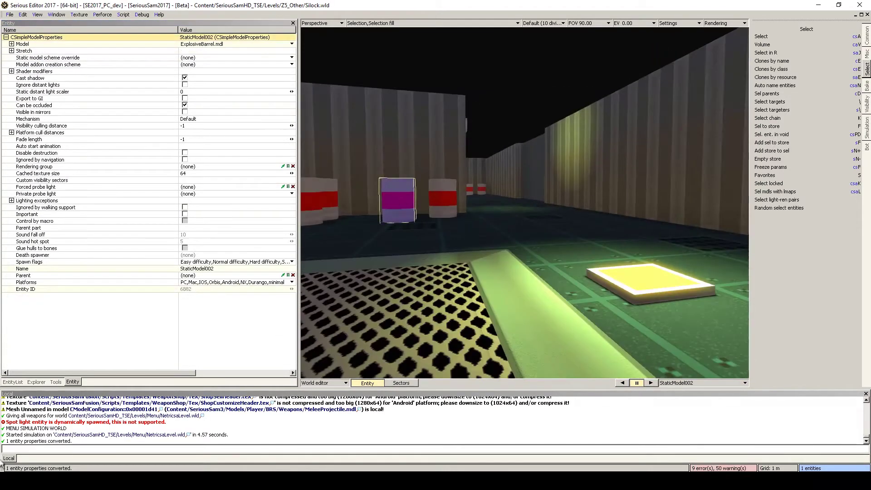
click(14, 382)
click(32, 33)
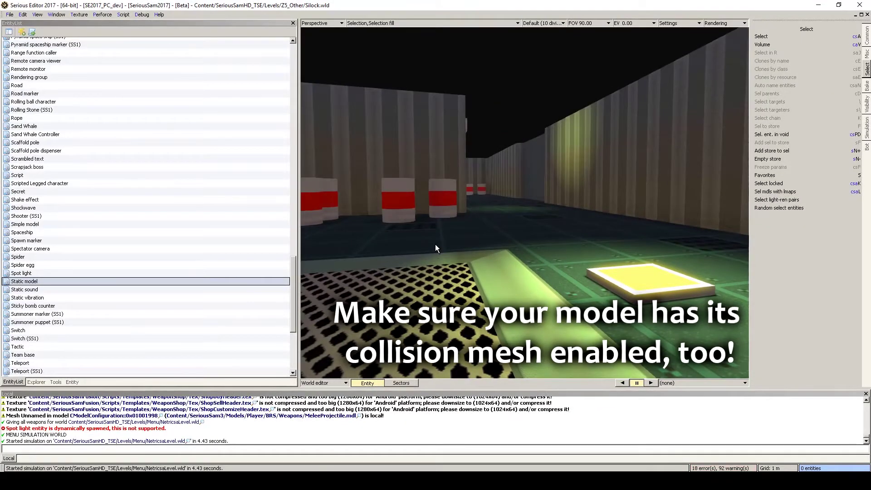
Step: Create a new CDestructionHolder for the Destructions property in the Model settings of ExplosiveBarrelNew
right_drag(435, 244, 474, 256)
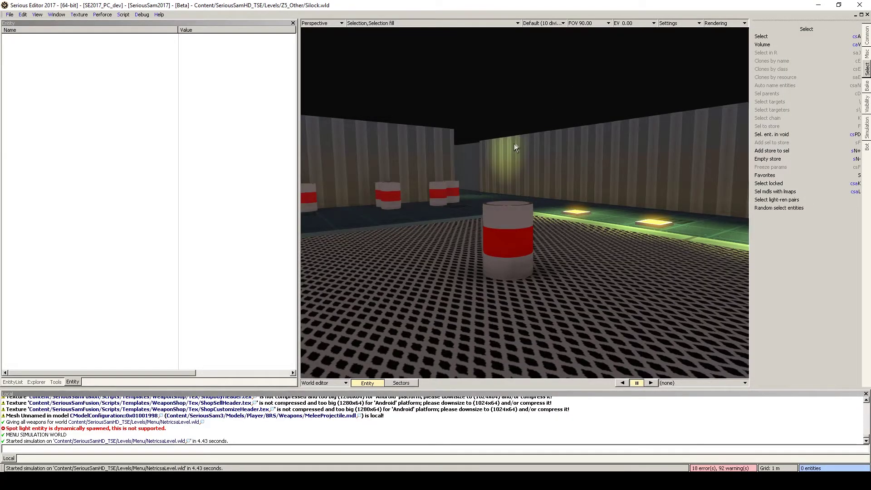
click(502, 216)
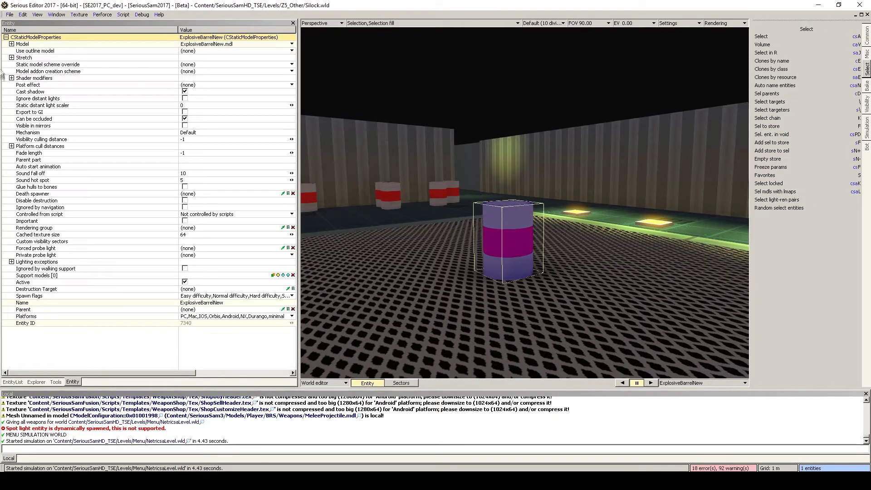
click(11, 44)
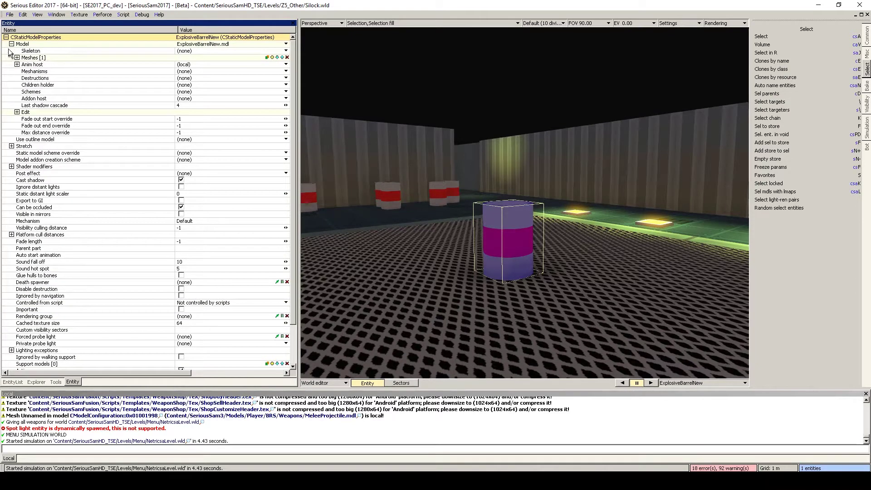
click(102, 80)
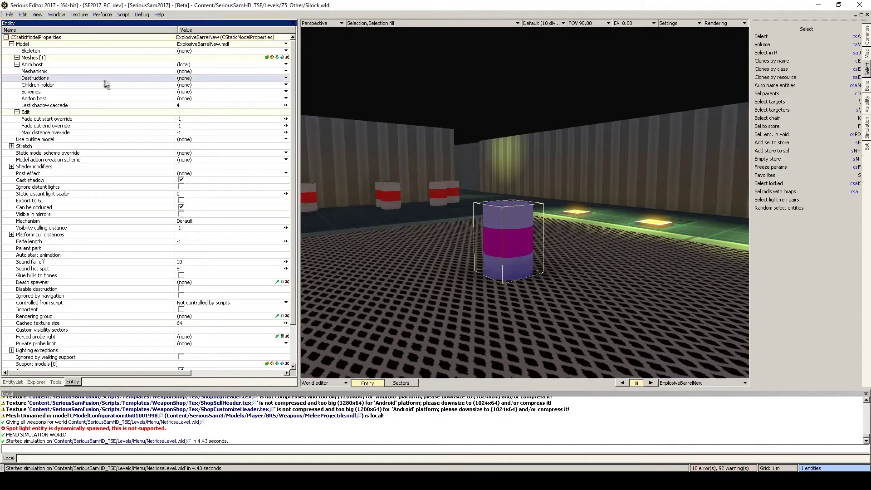
click(189, 82)
mouse_move(192, 86)
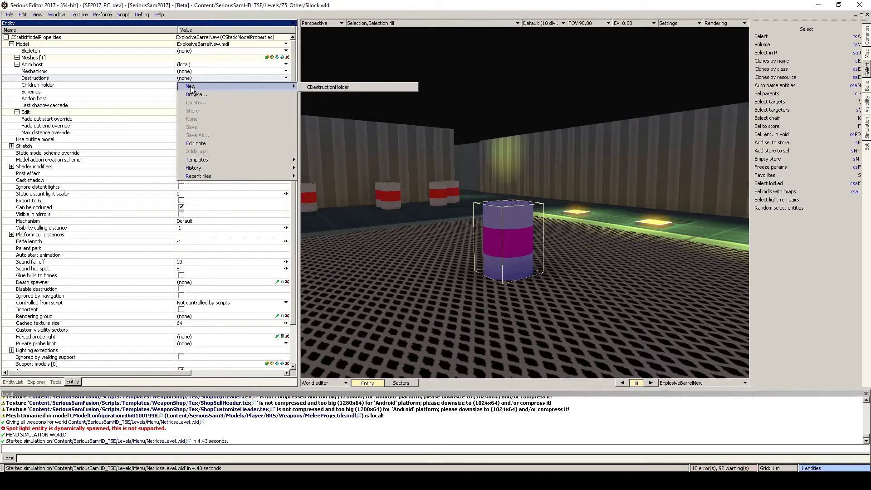
click(316, 87)
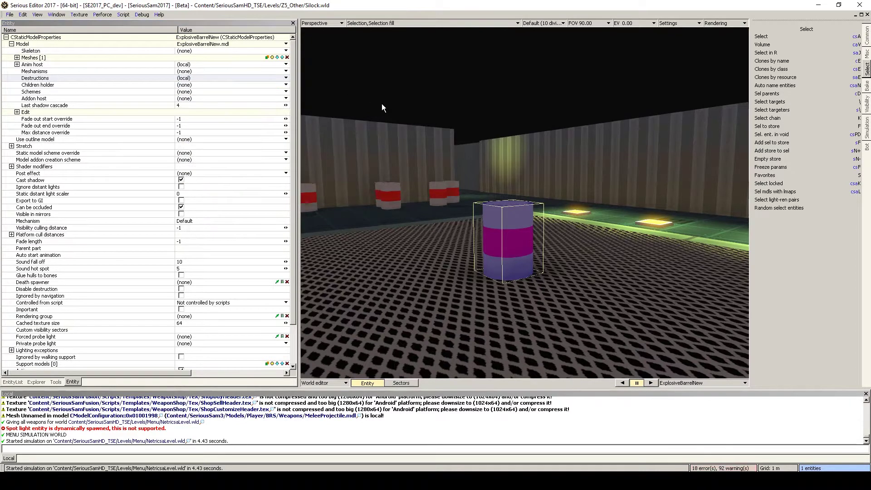
Step: Switch ExplosiveBarrelNew to the Destruction editor and display the destruction holder properties
click(314, 383)
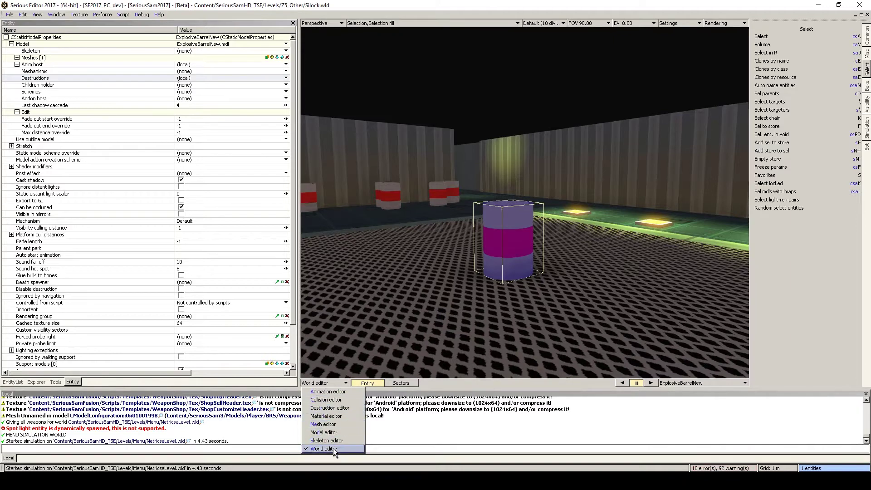
click(501, 233)
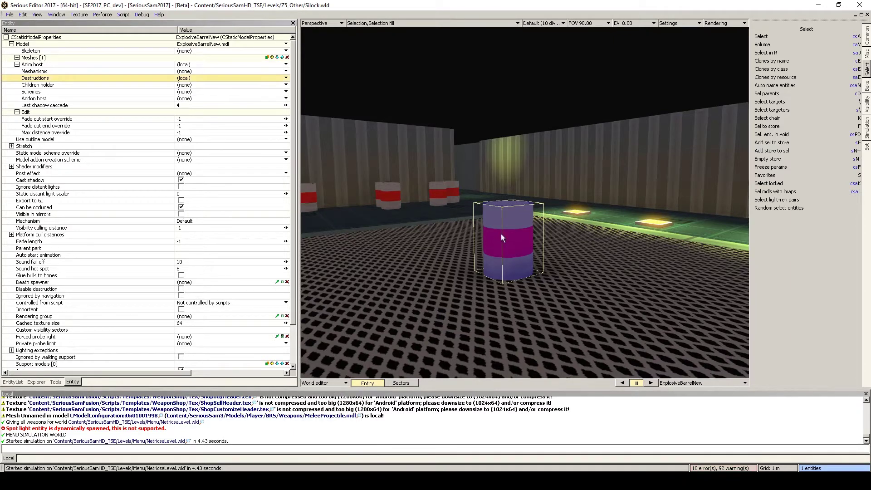
click(330, 384)
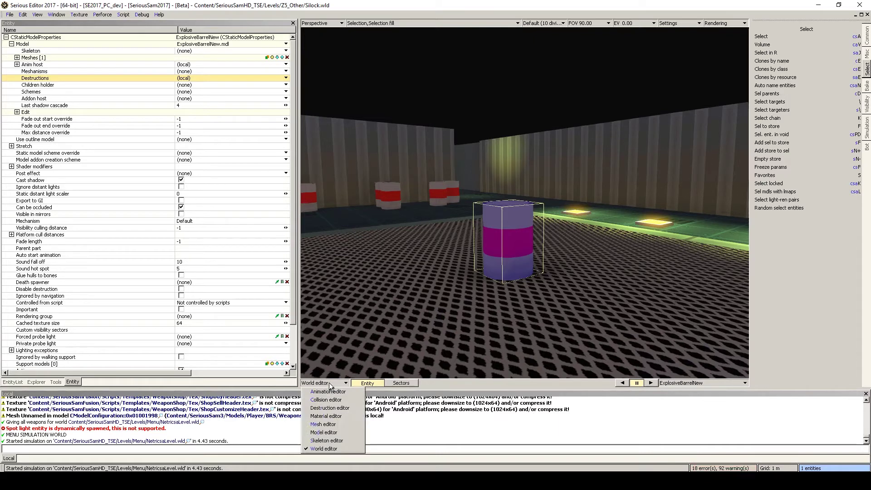
click(327, 408)
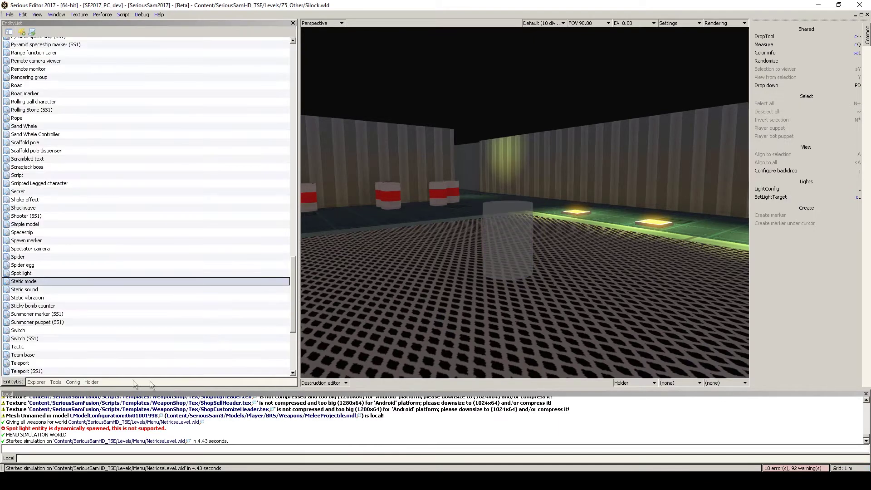
click(91, 382)
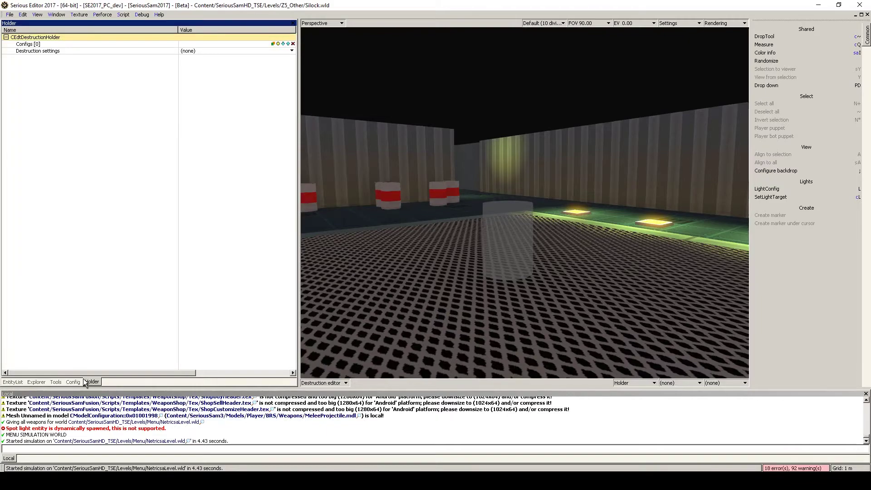
Step: Examine the barrel's destruction Config properties and where to show them, and return to the Holder properties
right_drag(519, 225, 491, 249)
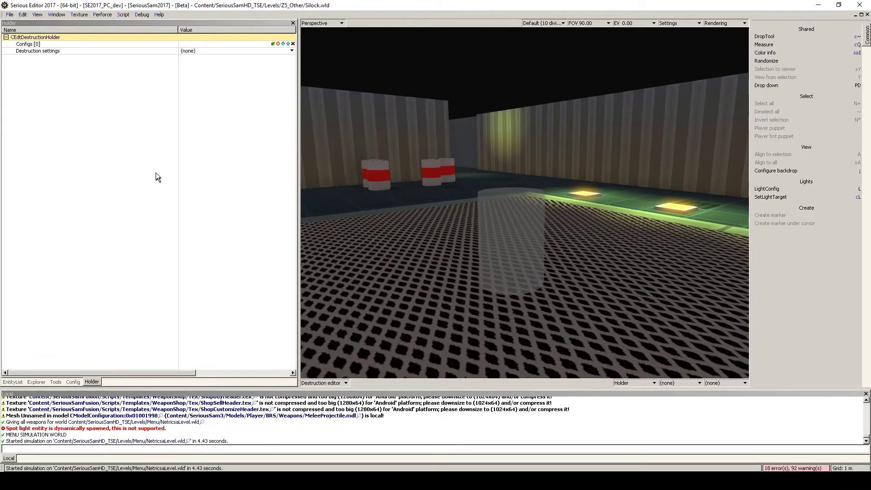
click(72, 382)
click(92, 382)
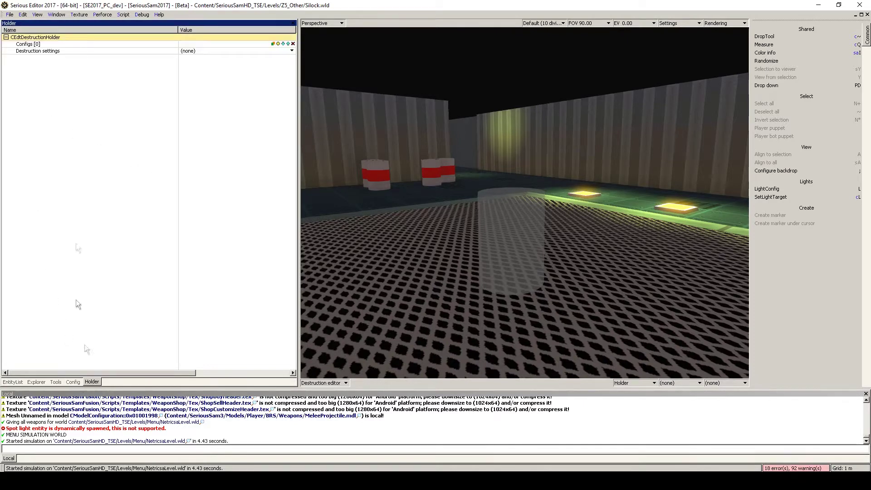
click(37, 15)
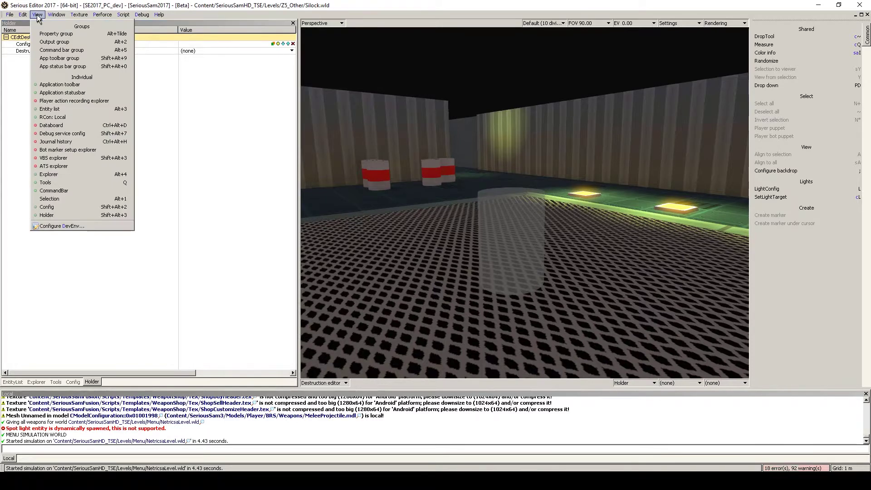
click(47, 207)
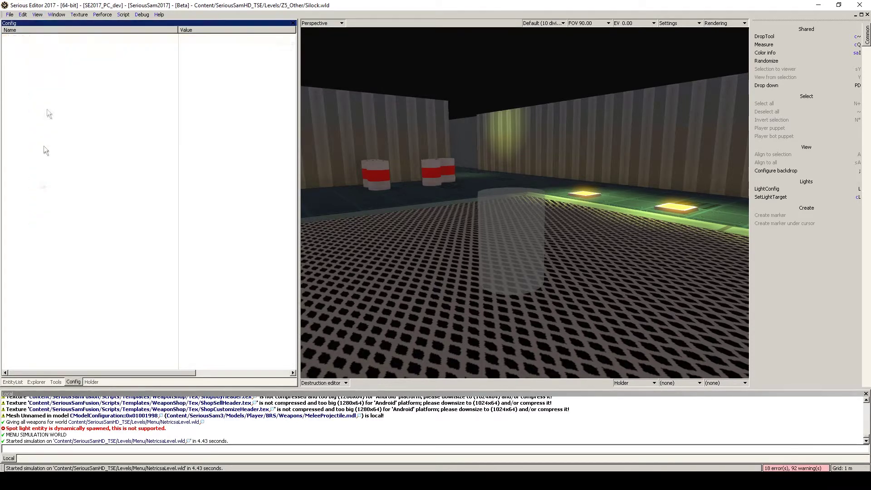
click(37, 15)
click(42, 207)
click(37, 17)
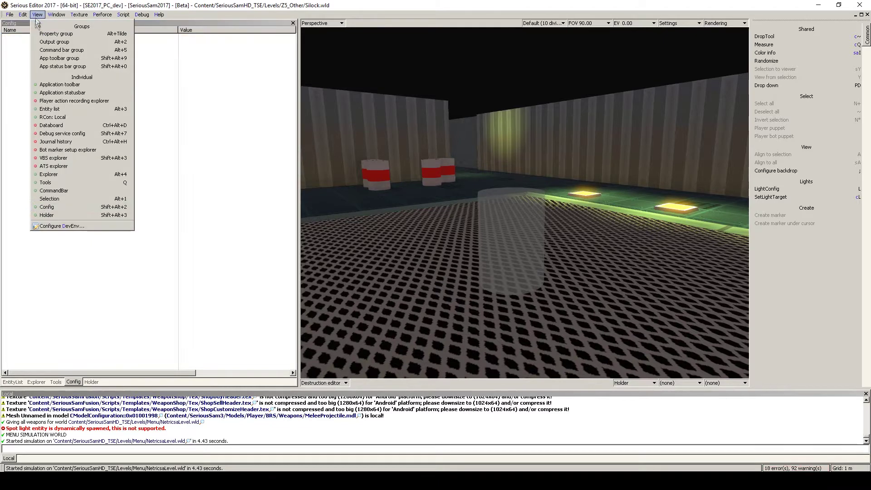
click(107, 318)
click(91, 382)
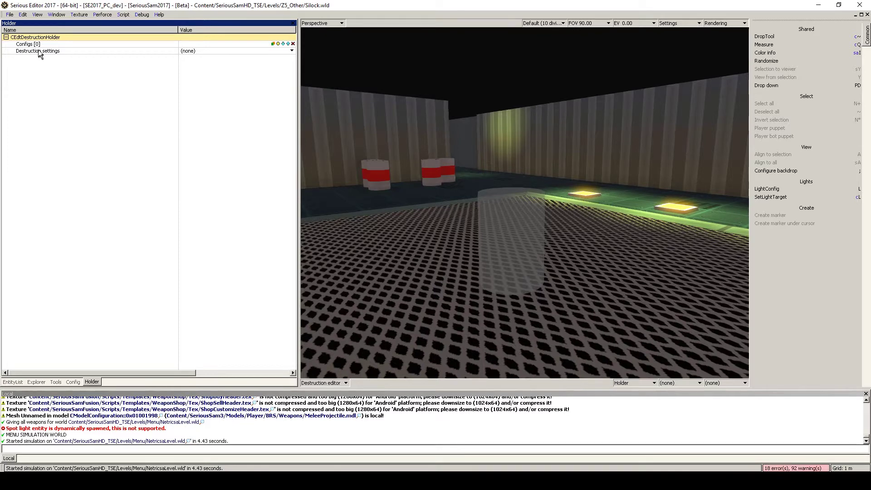
Step: Create a new CDestructionSettings for the holder's Destruction settings and expand its properties
click(211, 49)
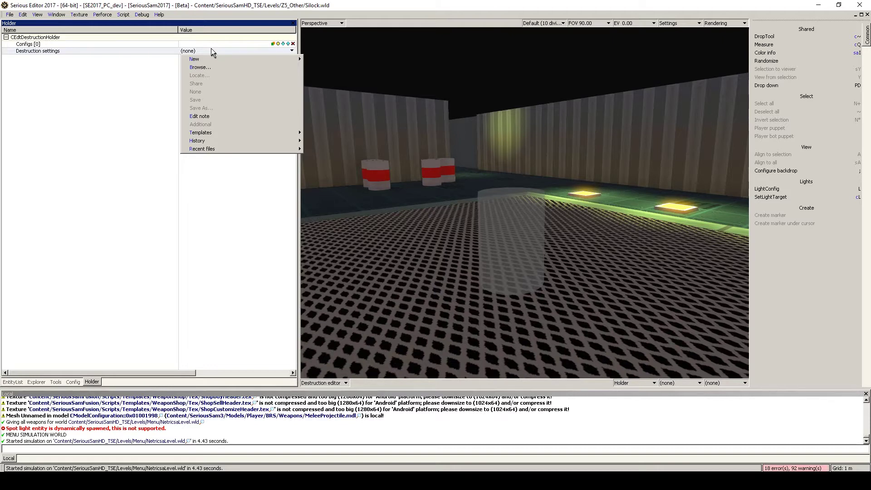
mouse_move(227, 59)
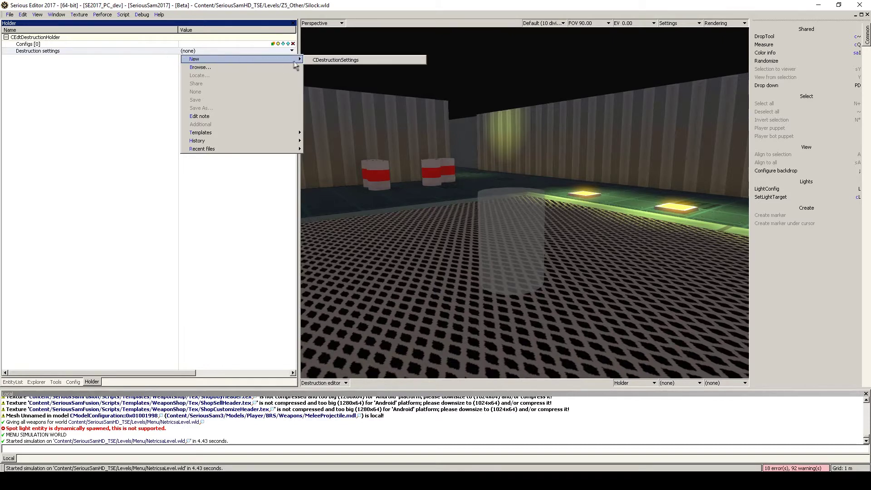
click(309, 61)
click(12, 51)
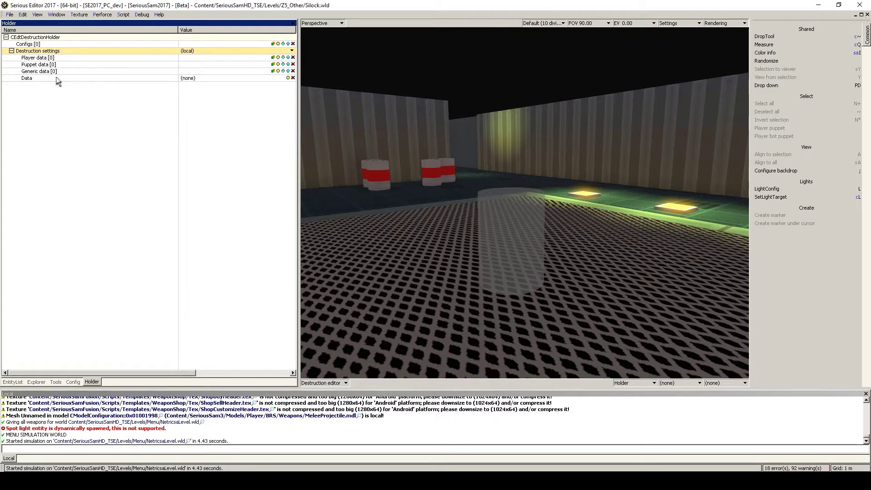
key(Up)
key(Up)
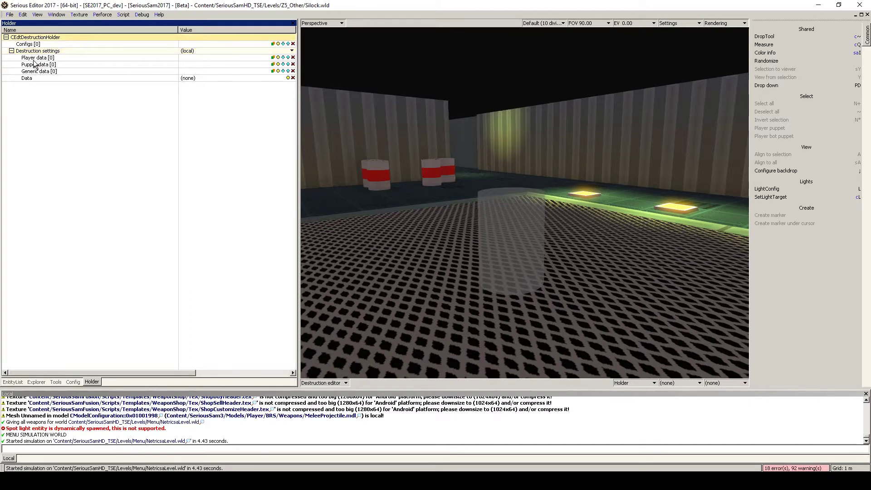
Step: Add a Generic data entry to the destruction settings and set its damage type to Impact
click(58, 73)
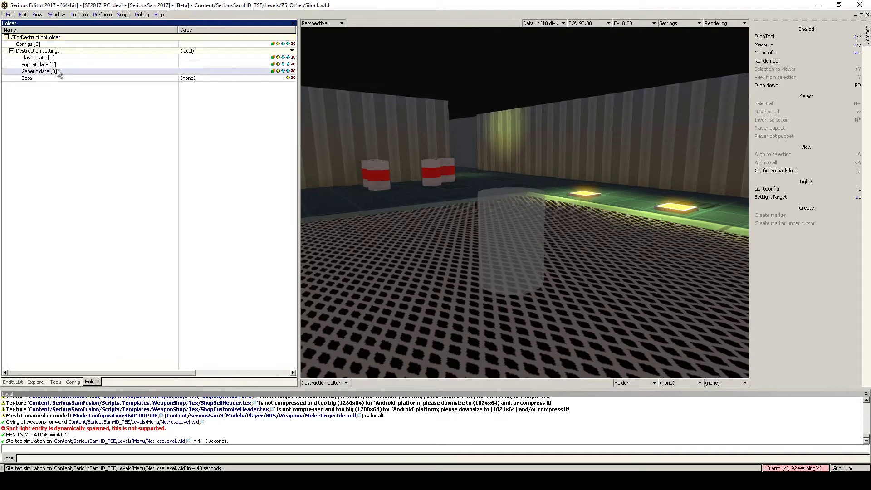
click(277, 71)
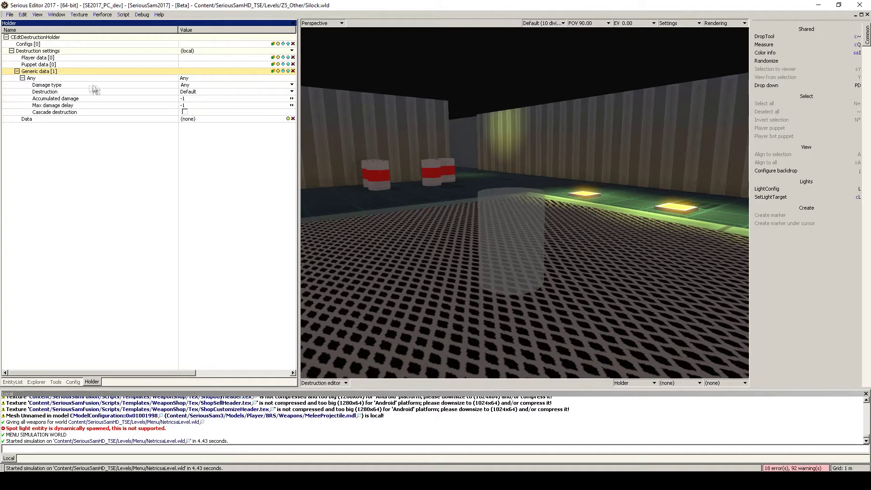
click(69, 85)
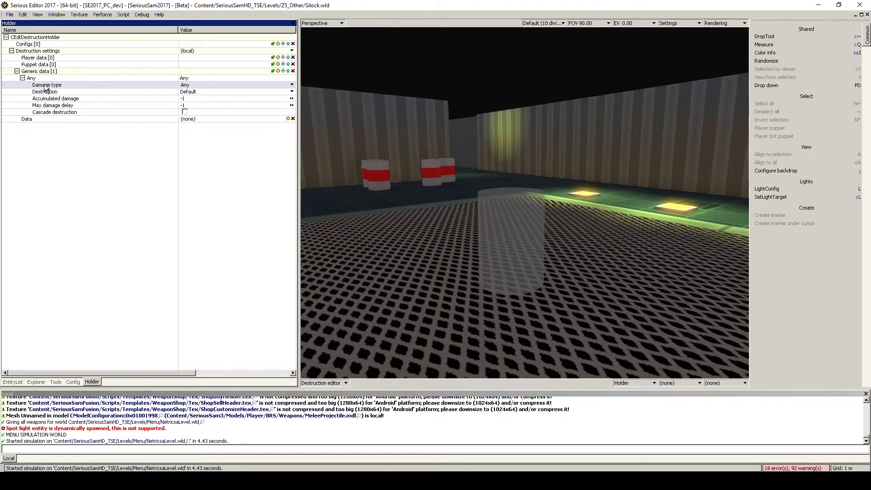
click(188, 85)
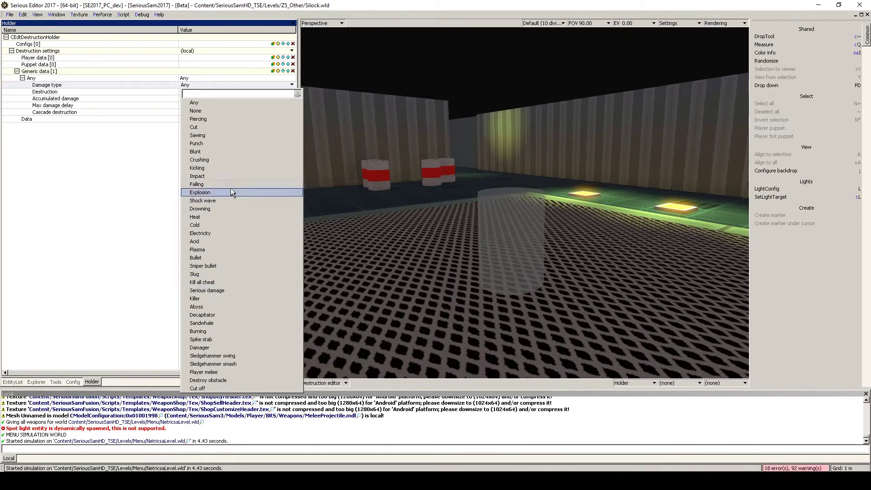
click(211, 177)
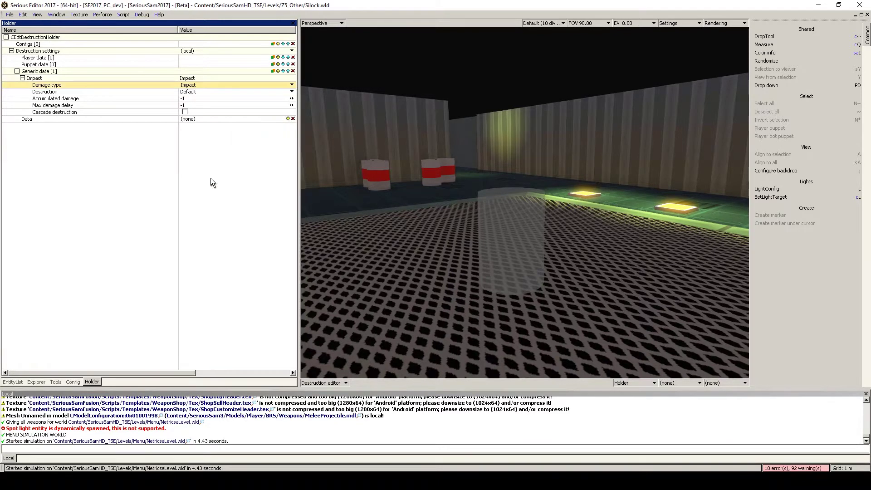
click(183, 86)
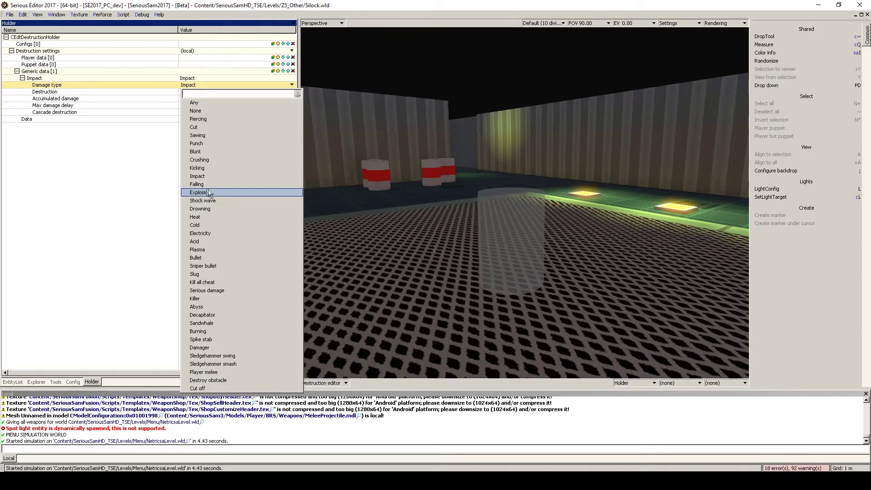
click(165, 98)
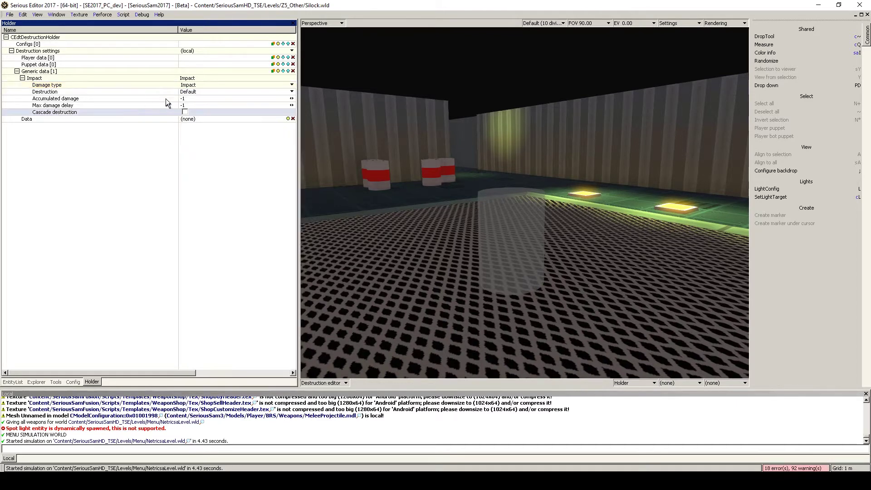
Step: Set the accumulated damage of the Impact entry to 100
click(190, 99)
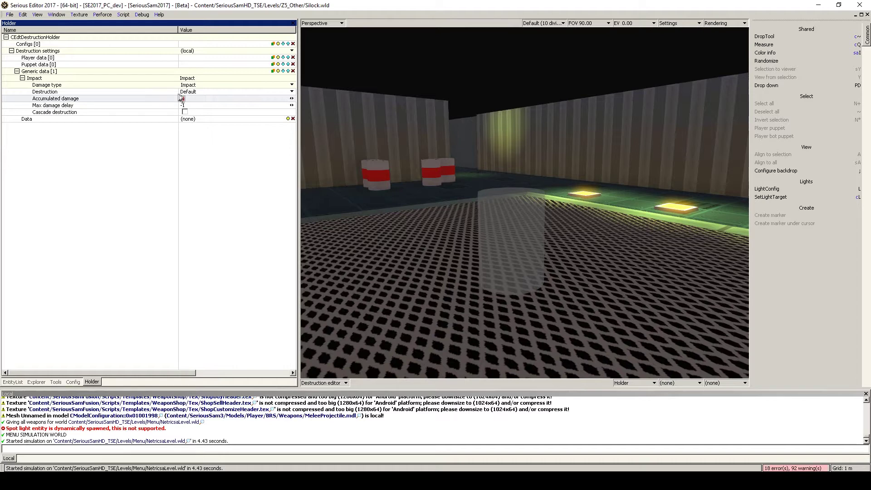
text(100)
click(152, 134)
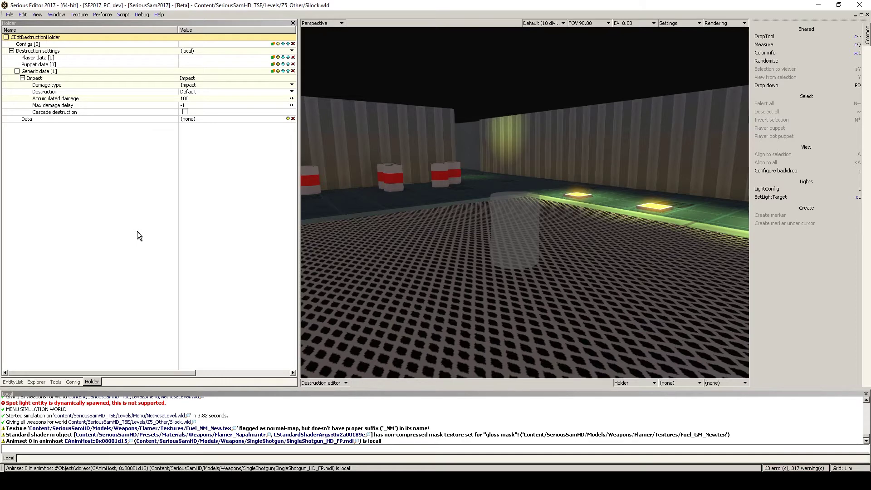
Step: Add a Player data entry with weapon category RocketLauncher and an accumulated damage of 100
click(278, 57)
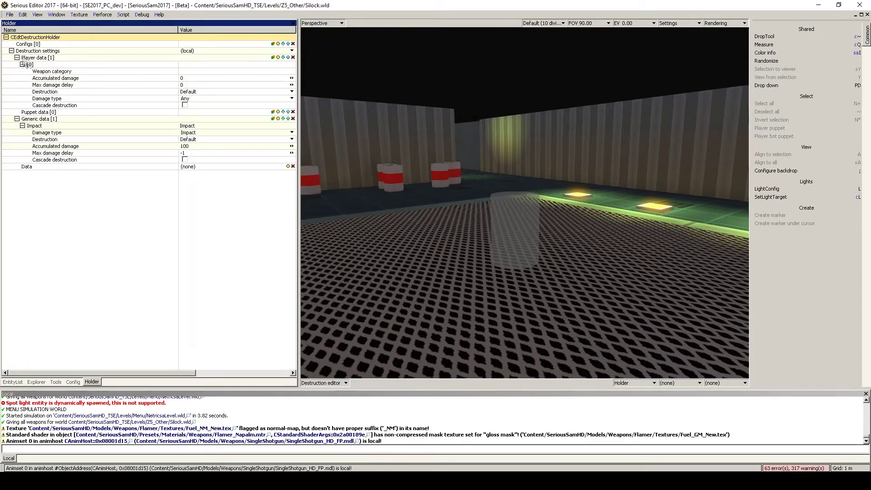
click(194, 71)
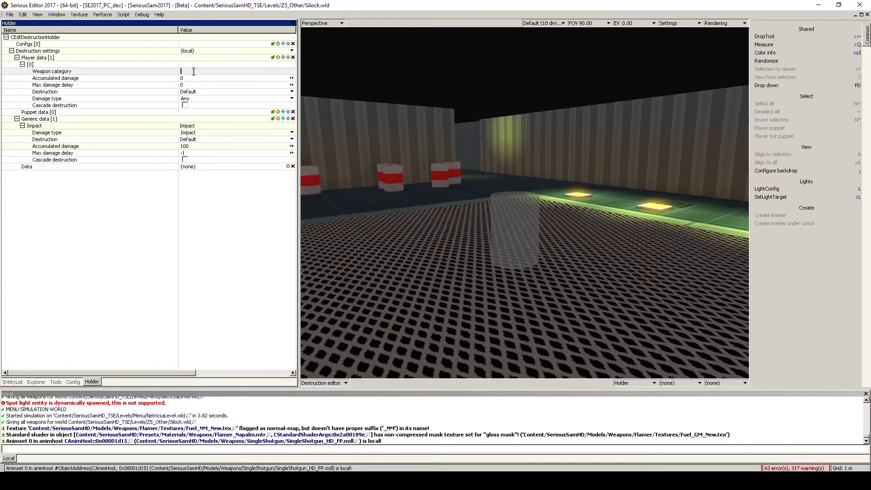
text(Rokc)
key(BackSpace)
text(cketLauncher)
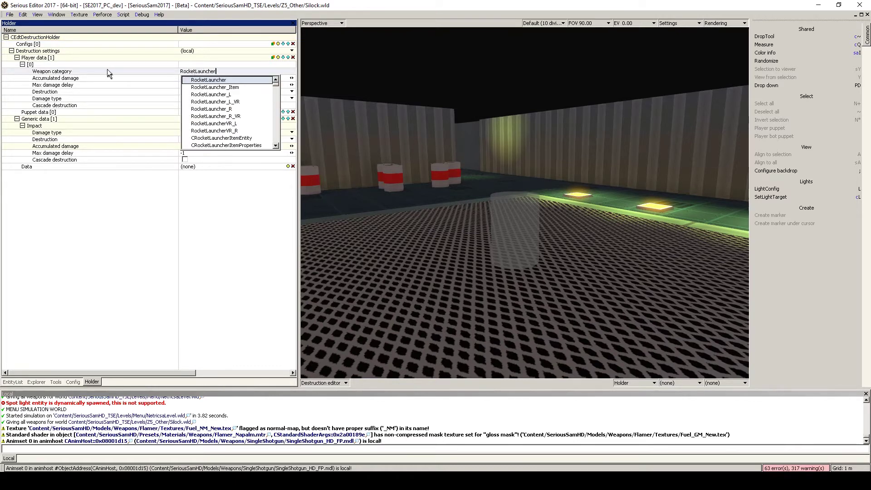
key(Tab)
text(100)
click(133, 71)
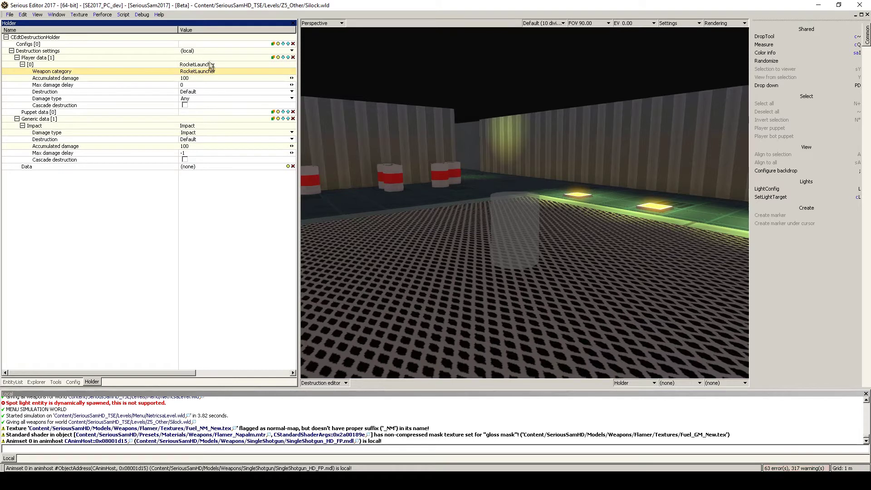
Step: Remove the Impact entry from the Generic data of the destruction settings
drag(225, 71, 152, 67)
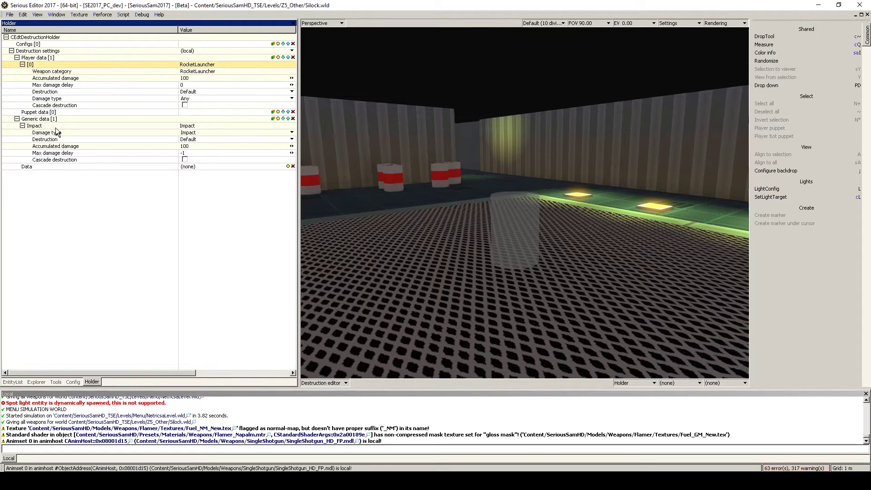
click(39, 127)
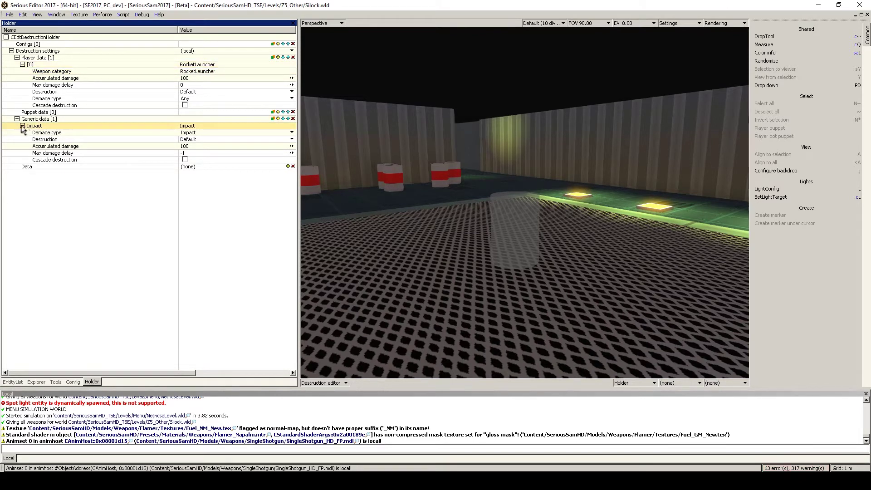
click(293, 118)
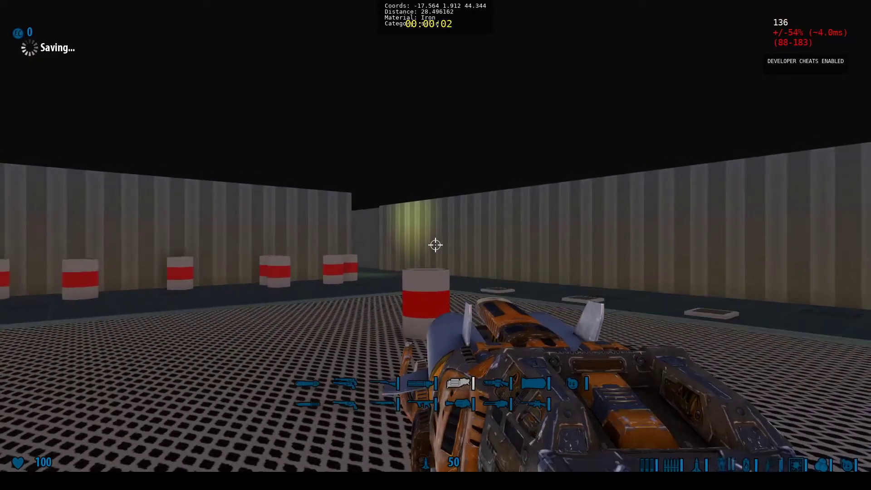
Step: Test the barrel's destruction in the running level by firing rockets at it, and return to the editor
click(436, 245)
click(435, 245)
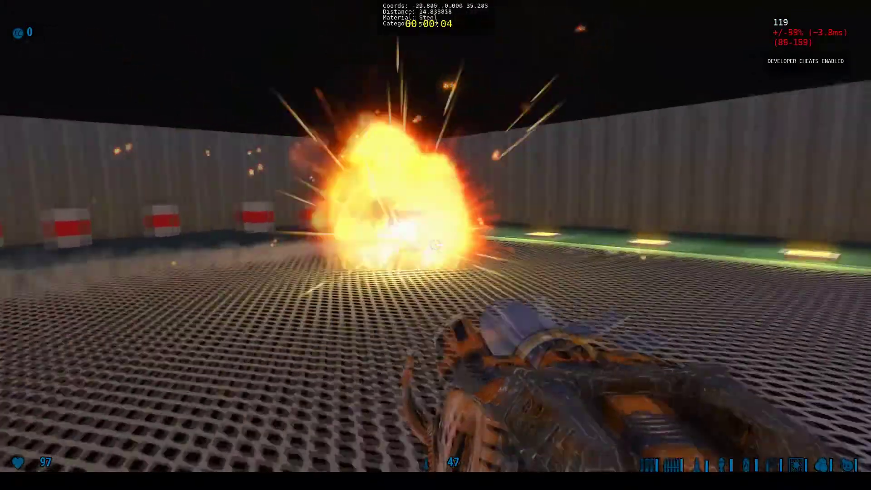
click(436, 245)
click(436, 245)
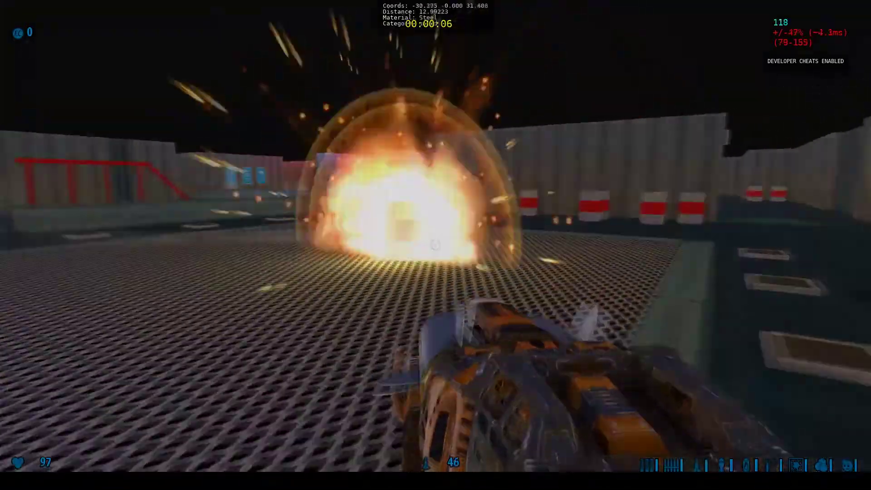
key(Escape)
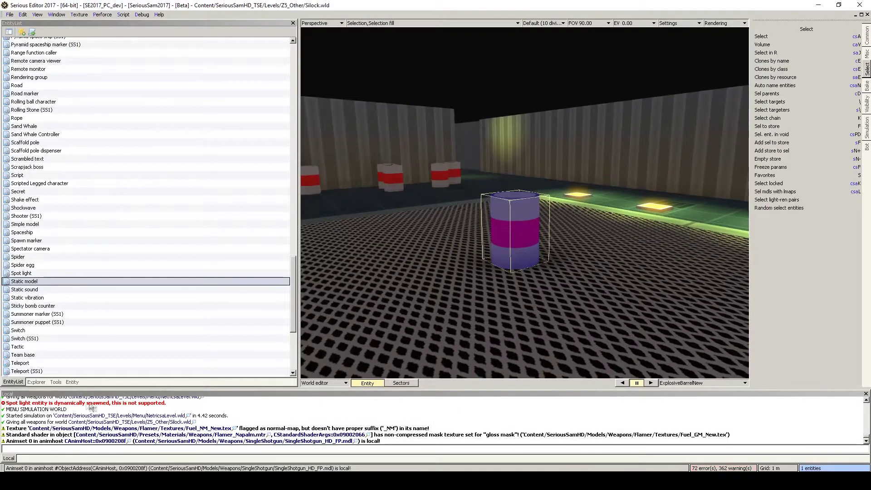
Step: Switch ExplosiveBarrelNew back to the Destruction editor and add a config to its destruction holder
click(331, 383)
click(322, 407)
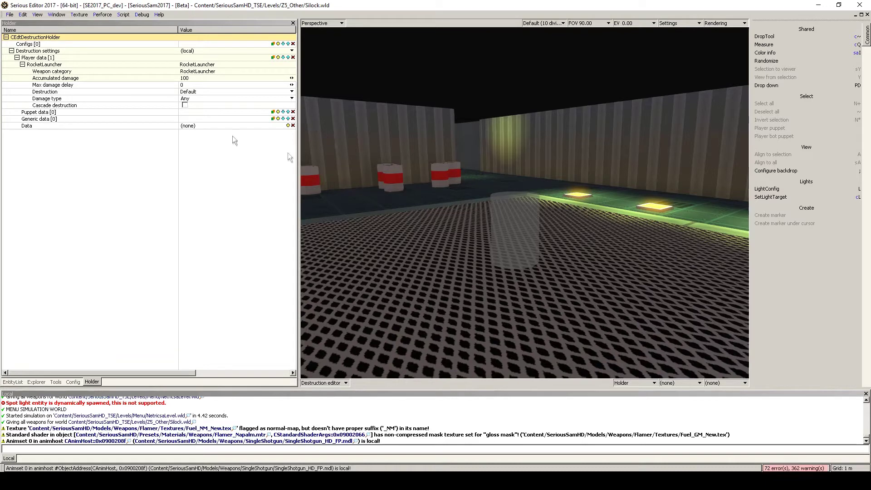
click(278, 45)
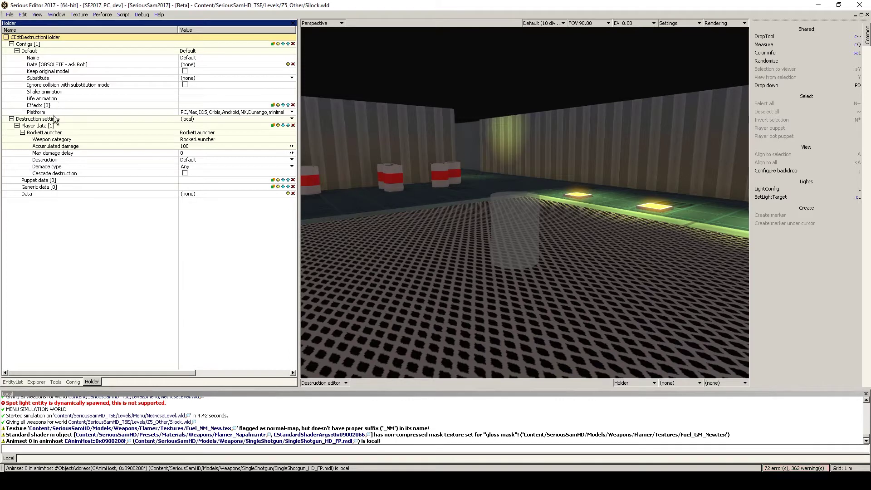
Step: Add an entry to the config's Effects and set its effect type to Particles
click(28, 106)
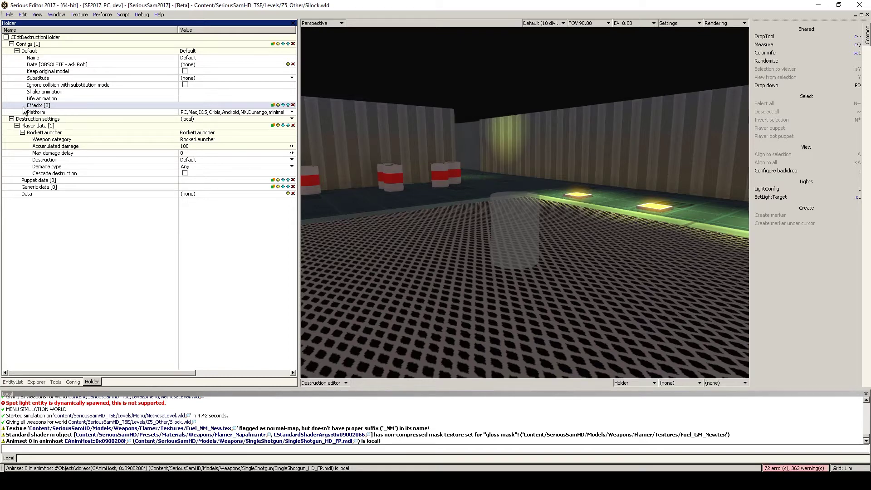
click(279, 105)
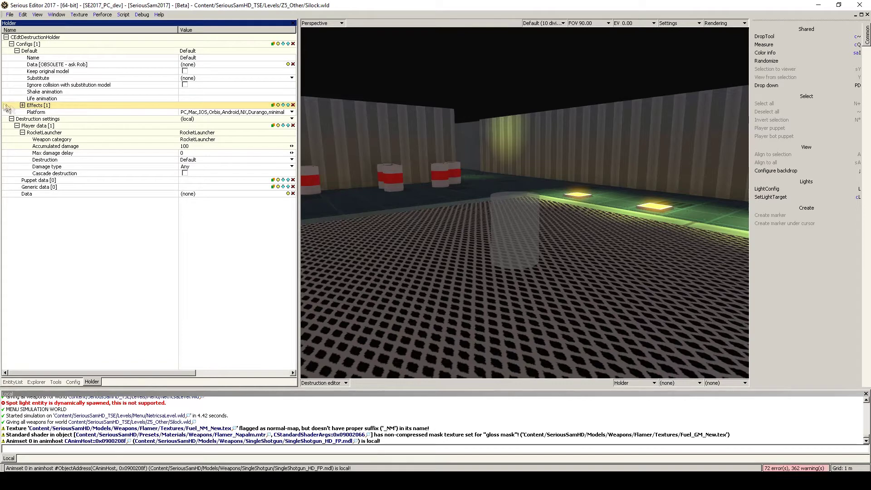
click(22, 106)
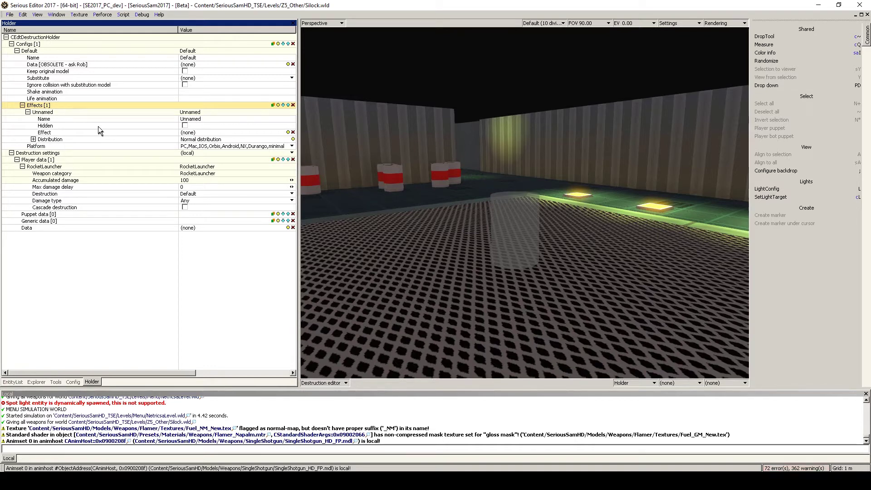
click(185, 119)
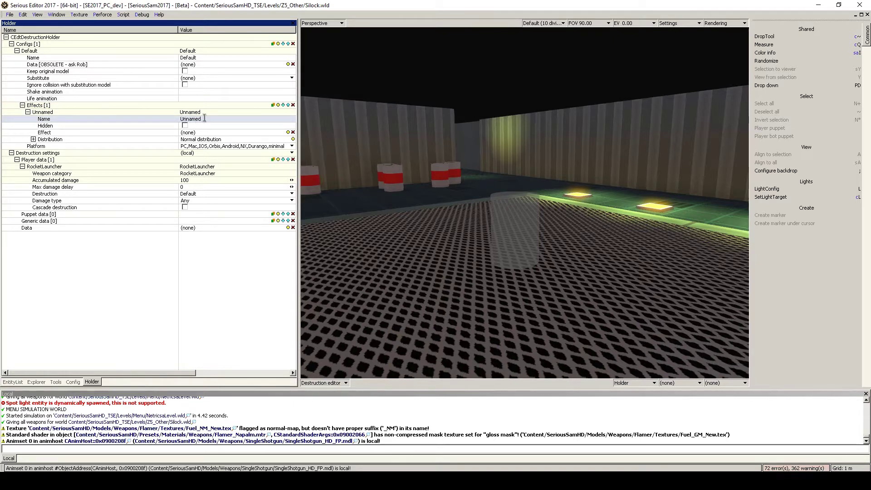
click(144, 113)
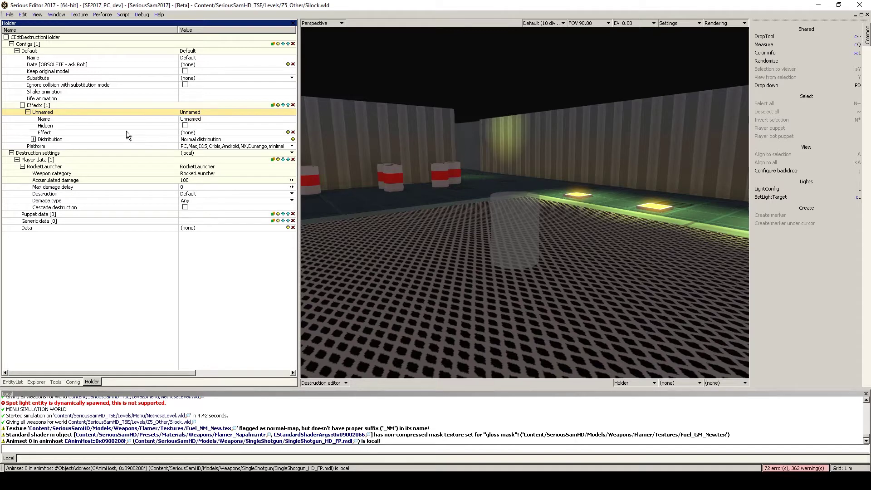
click(53, 133)
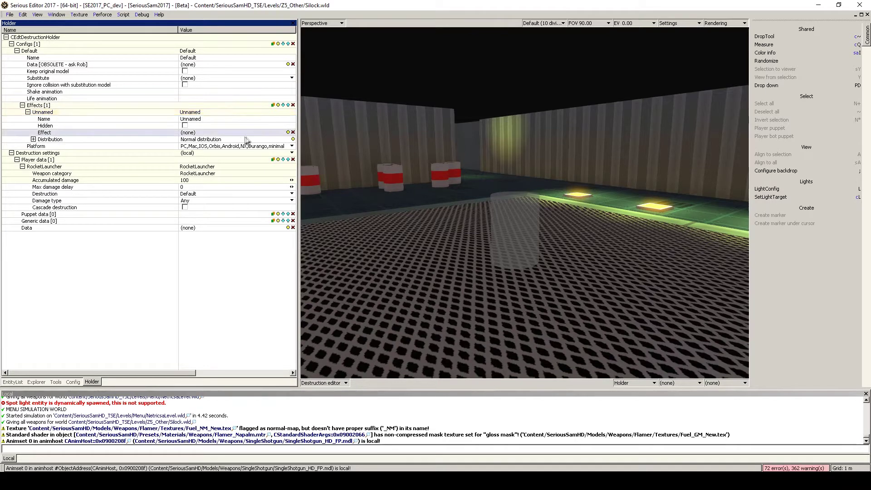
click(287, 132)
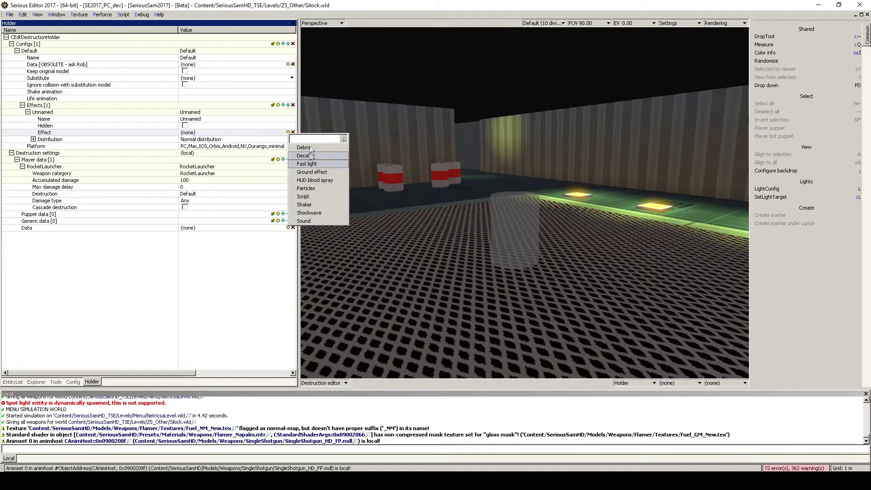
click(326, 189)
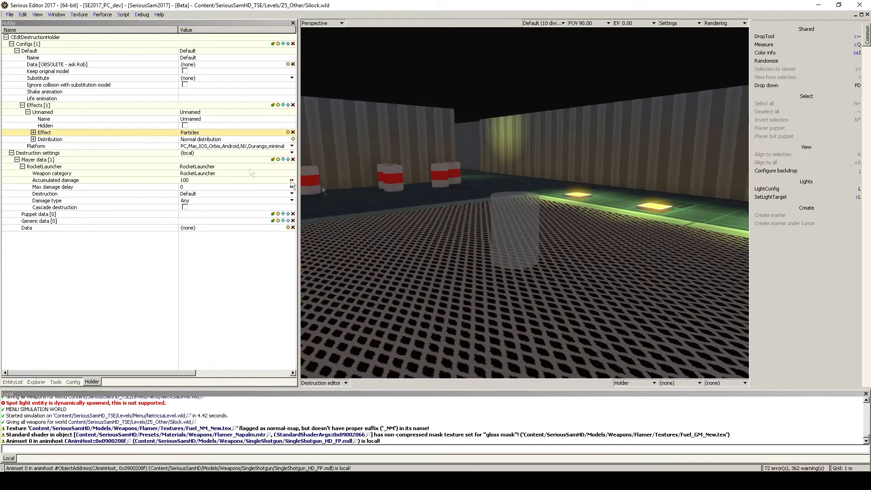
Step: Add a weighted effect to the particle effect and assign Explosion.pfx from Content/SeriousSamHD/Presets/Effects/Generic to it
click(33, 132)
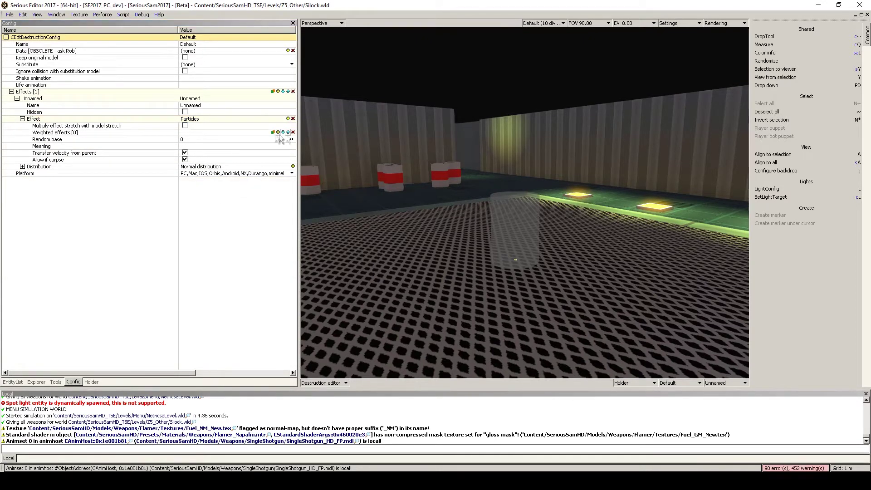
click(282, 132)
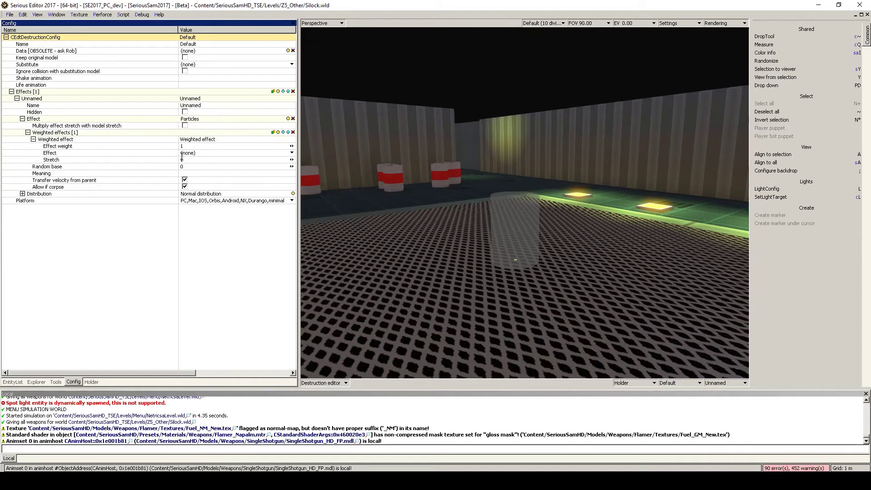
click(199, 154)
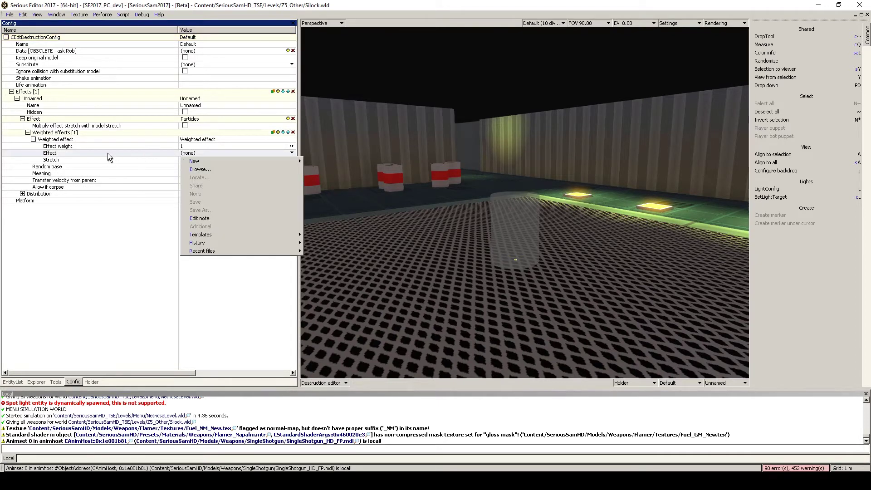
click(195, 170)
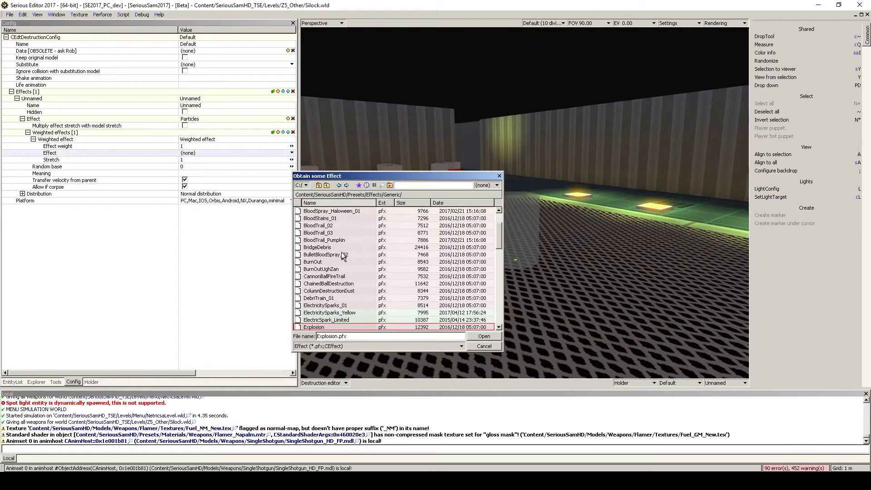
scroll(340, 268, down, 1)
scroll(338, 229, down, 2)
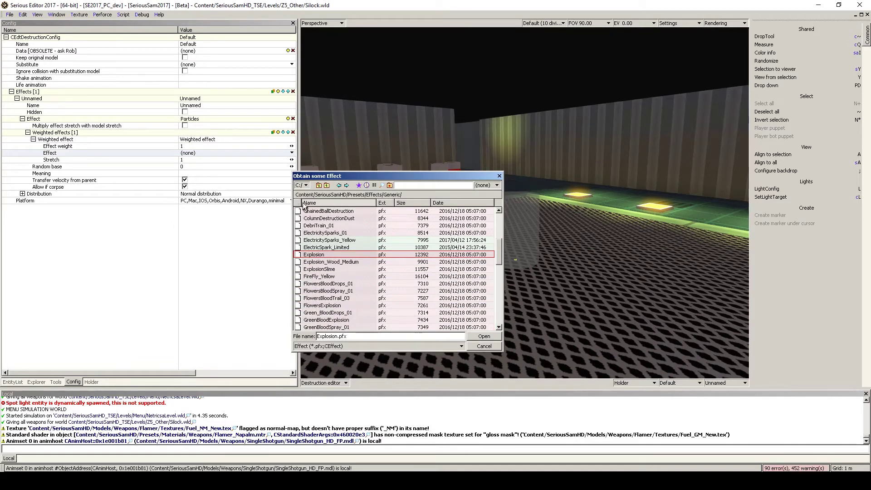
double_click(343, 255)
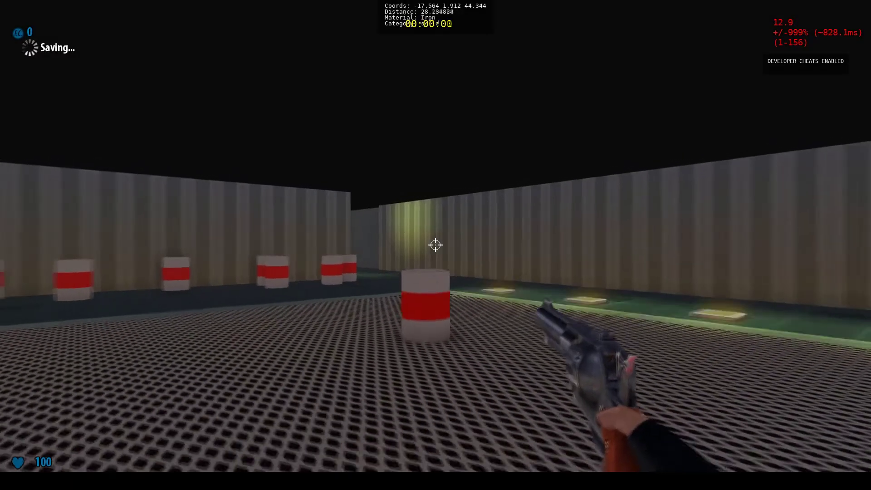
Step: Test the barrel's explosion in the running level by firing a rocket at it from the rocket launcher
key(5)
key(w)
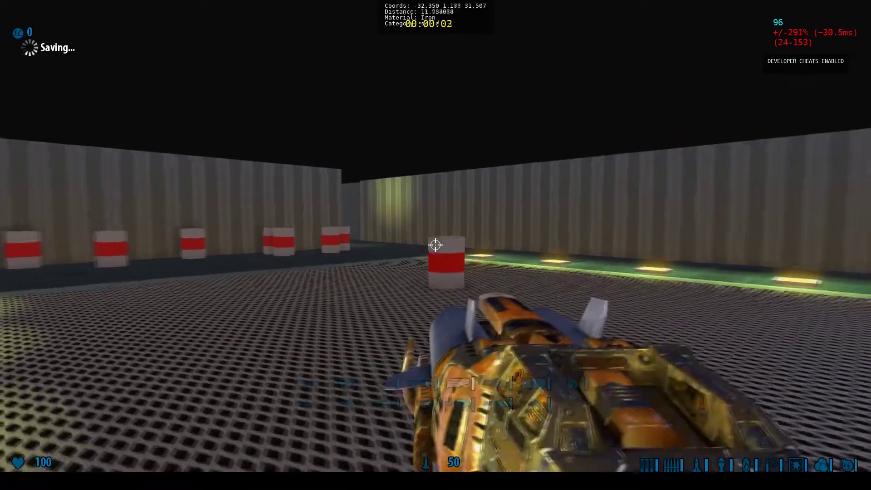
click(435, 245)
key(d)
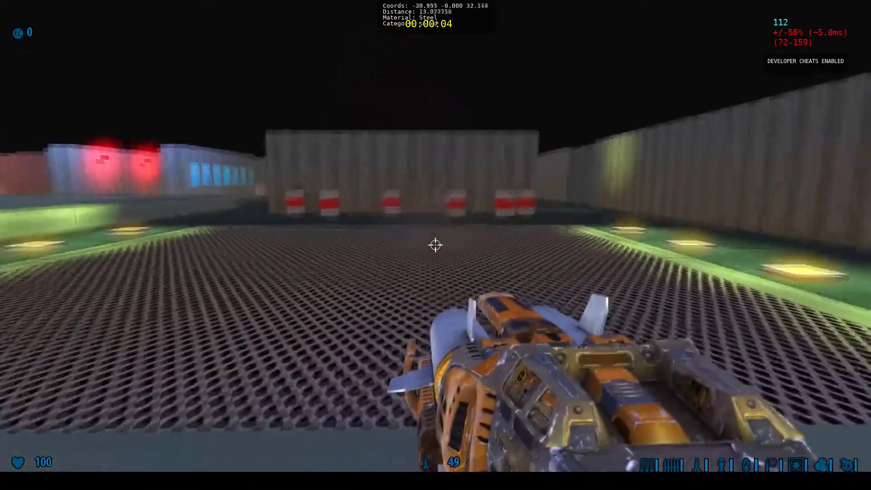
key(a)
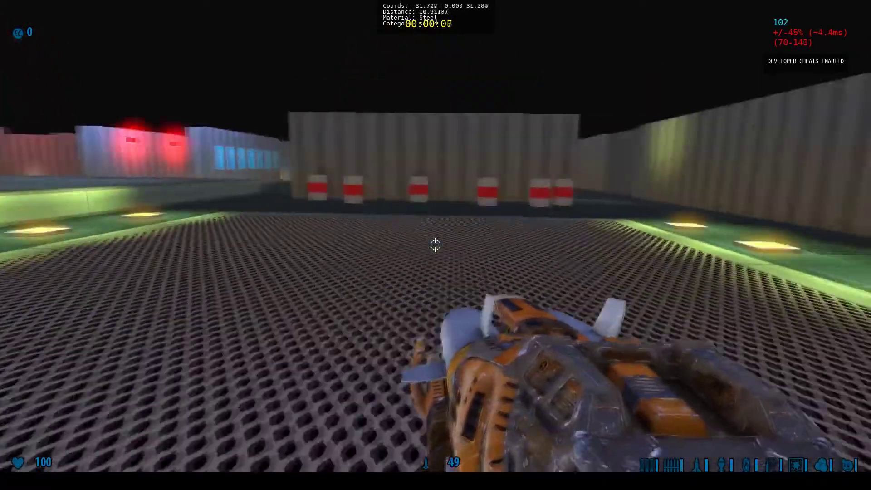
key(s)
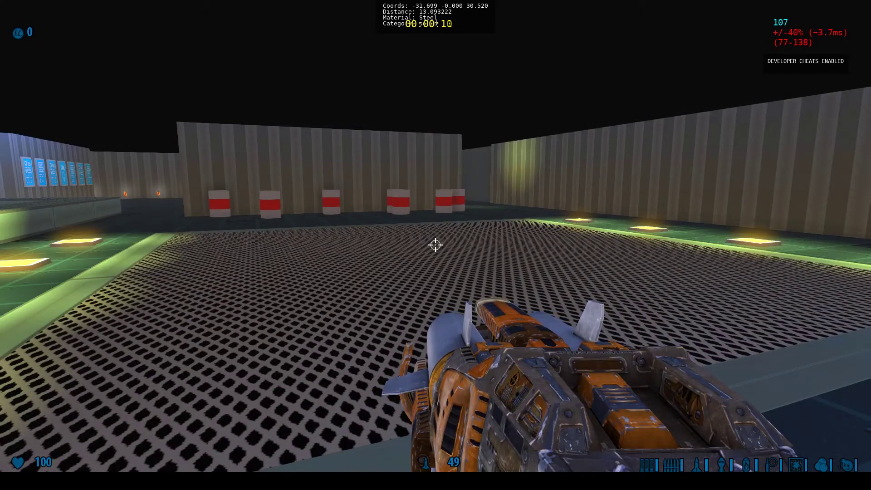
key(w)
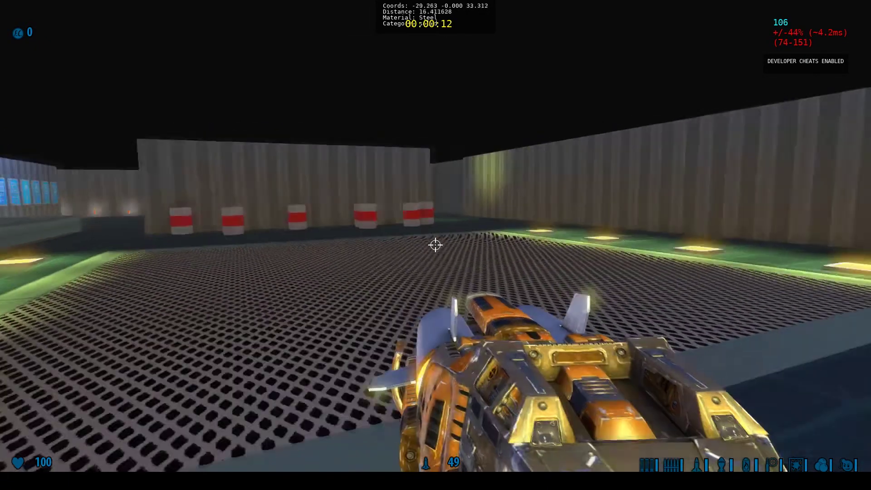
key(w)
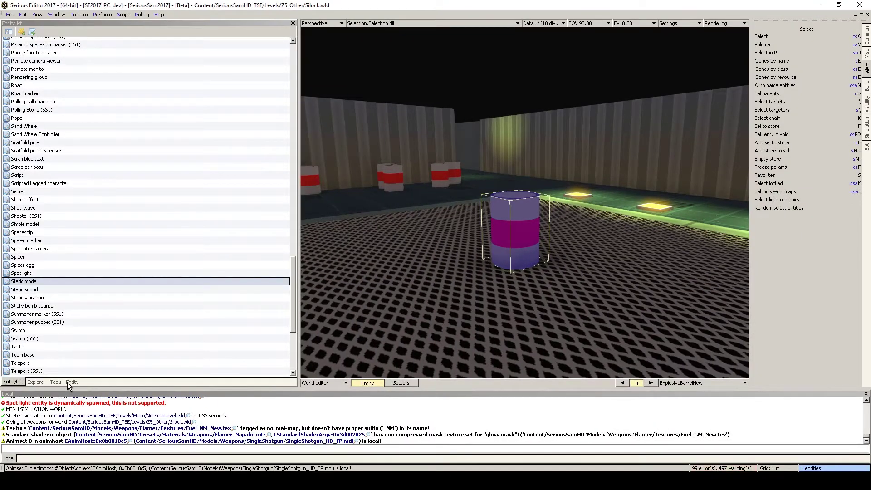
Step: Open the Default destruction config of ExplosiveBarrelNew in the Destruction editor
click(71, 382)
click(324, 383)
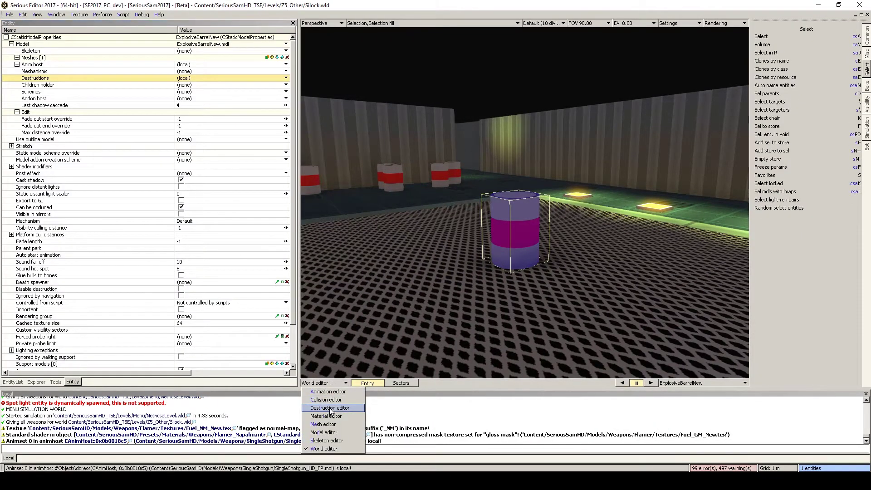
click(327, 402)
click(73, 382)
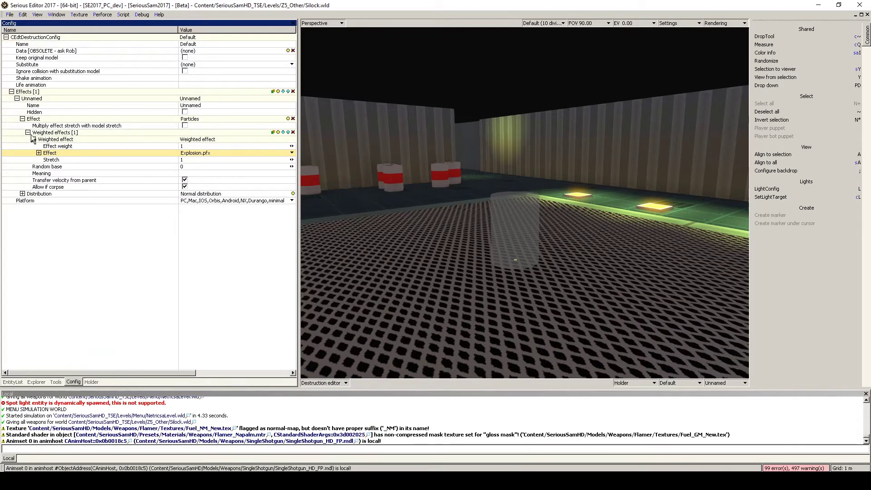
Step: Try a y placement offset of 5 in the particle effect's distribution, and reset it to 0
click(22, 118)
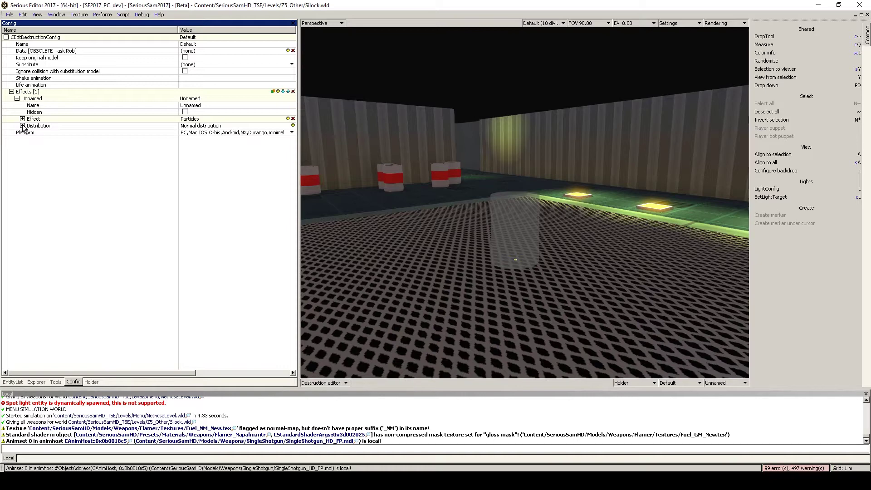
click(23, 126)
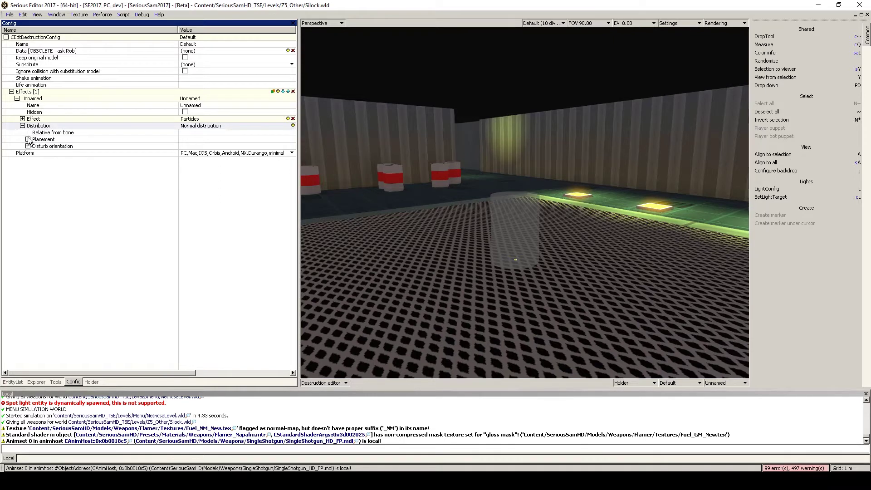
click(28, 139)
click(33, 153)
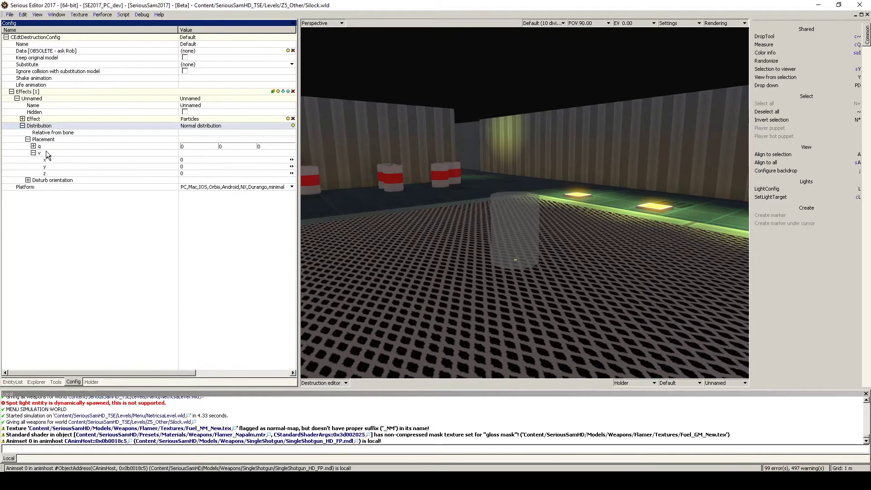
click(191, 166)
click(139, 167)
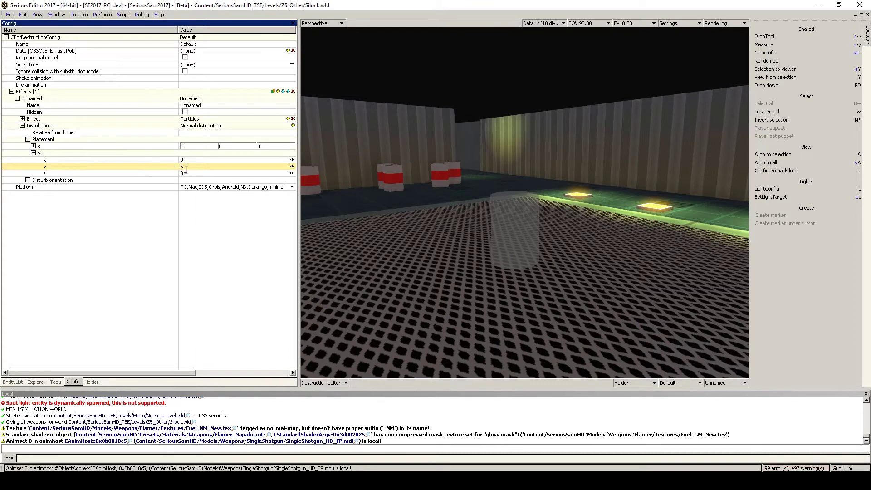
text(0)
key(Return)
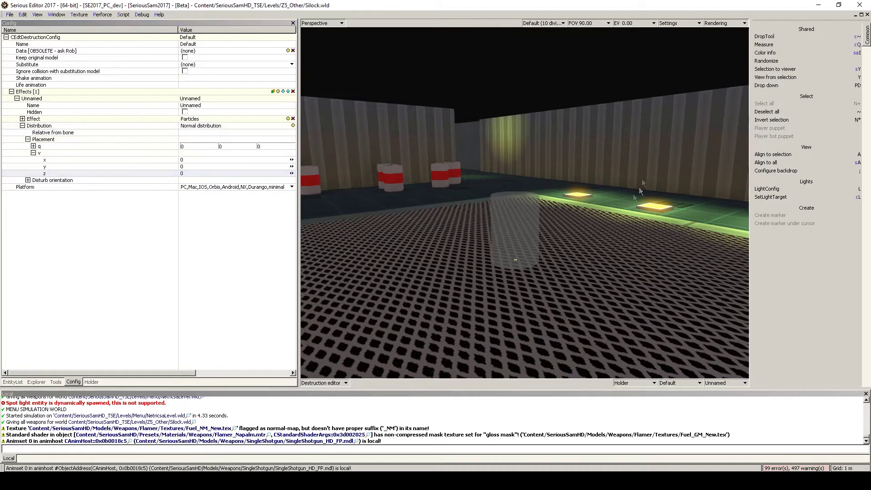
Step: Look through the distribution types available for the particle effect without changing the type
click(49, 127)
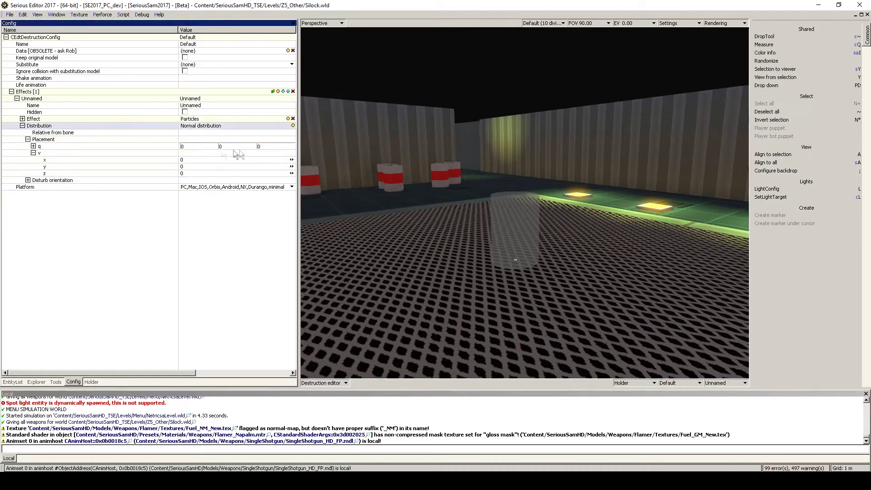
click(293, 125)
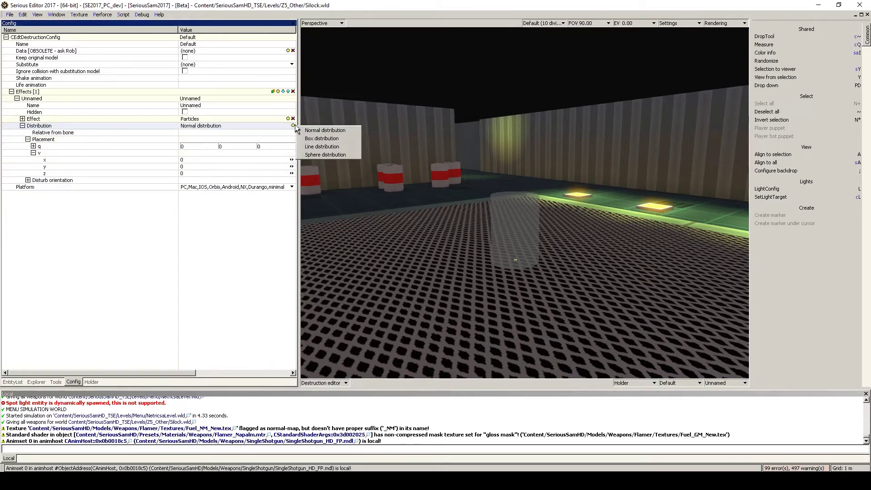
click(161, 133)
click(23, 126)
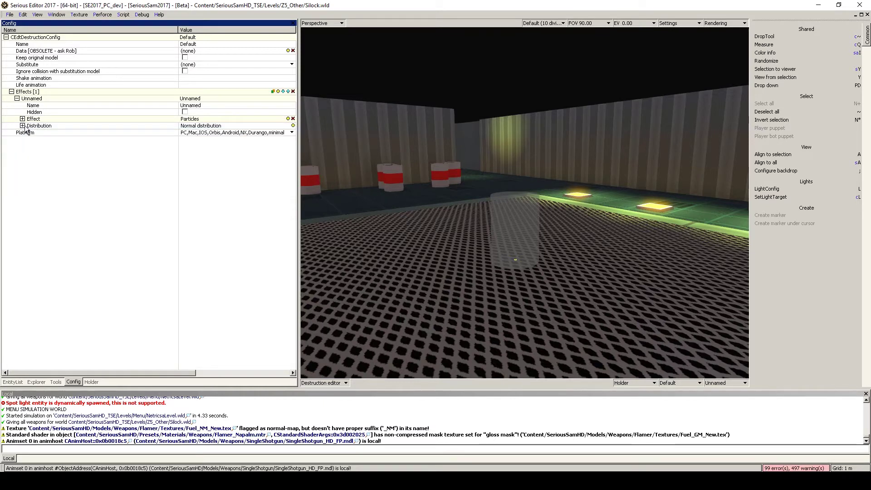
Step: Clone the existing particle entry in the config's Effects and check the effect settings of the second entry
click(17, 99)
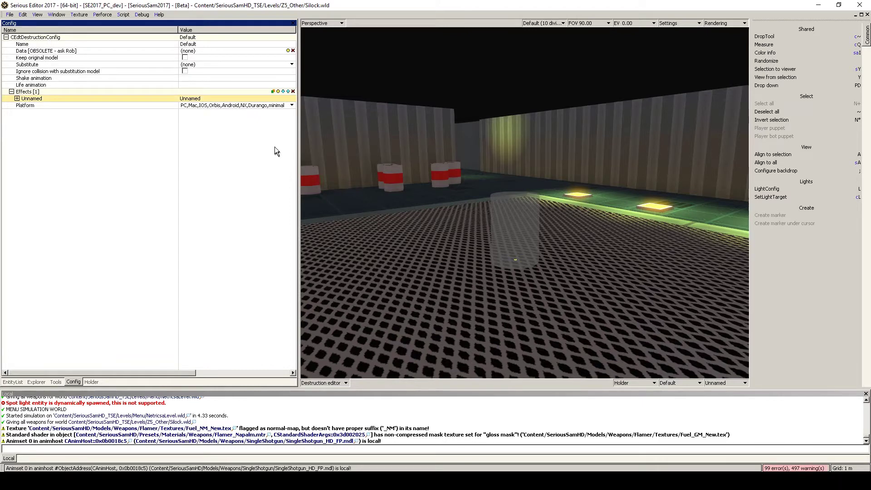
click(275, 93)
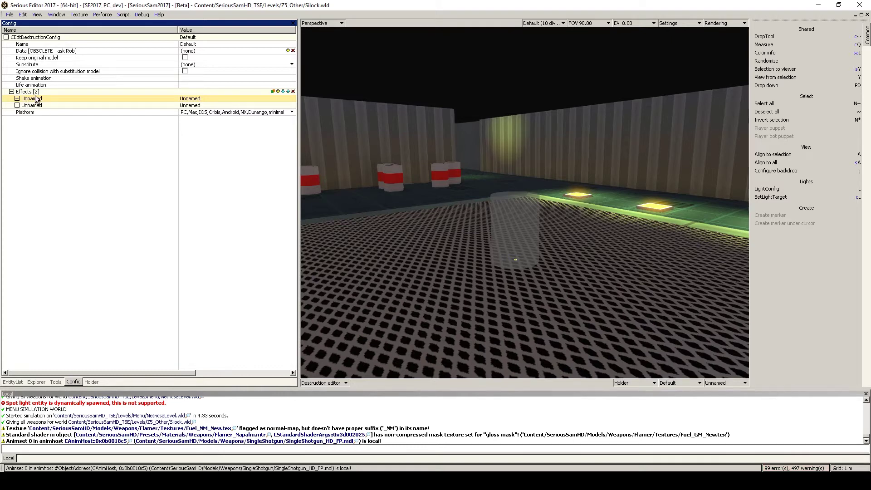
click(16, 105)
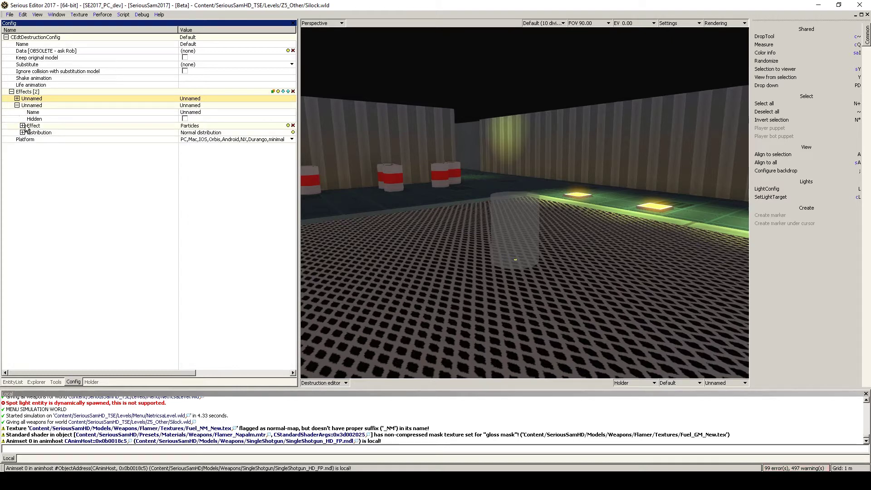
click(27, 126)
click(22, 125)
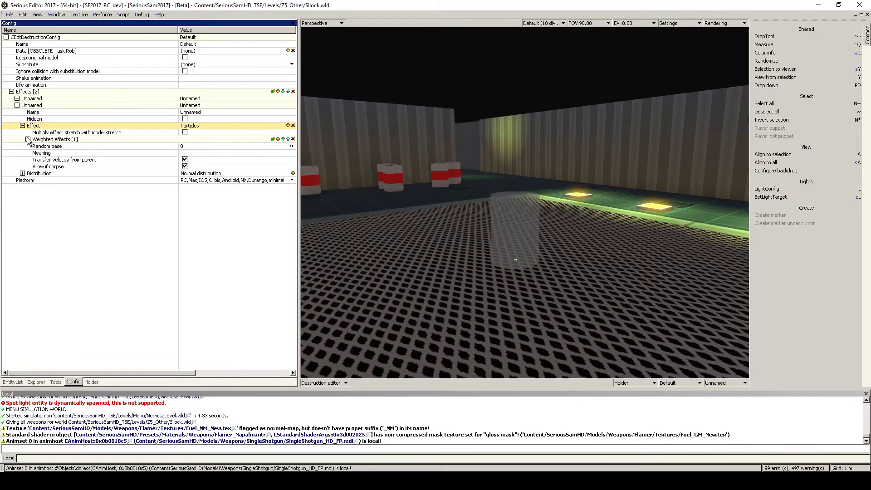
click(27, 139)
click(22, 126)
click(17, 107)
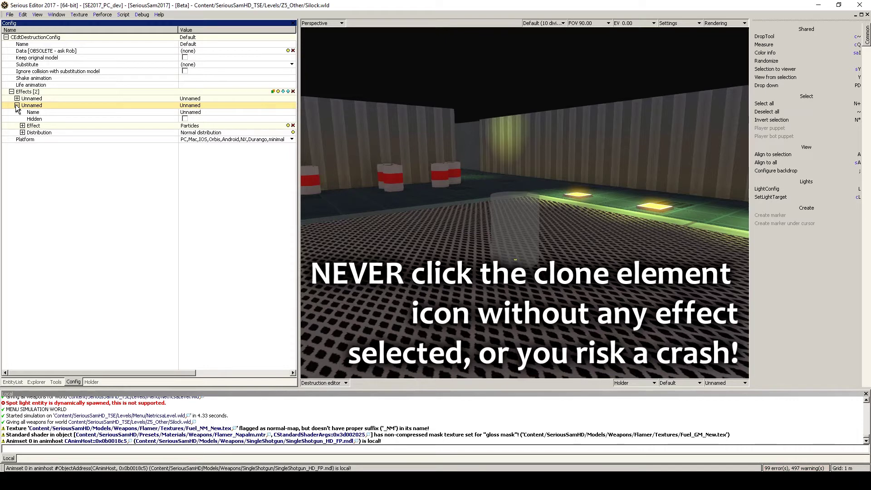
Step: Change the effect type of the second Effects entry to Sound
click(17, 105)
click(17, 105)
click(22, 125)
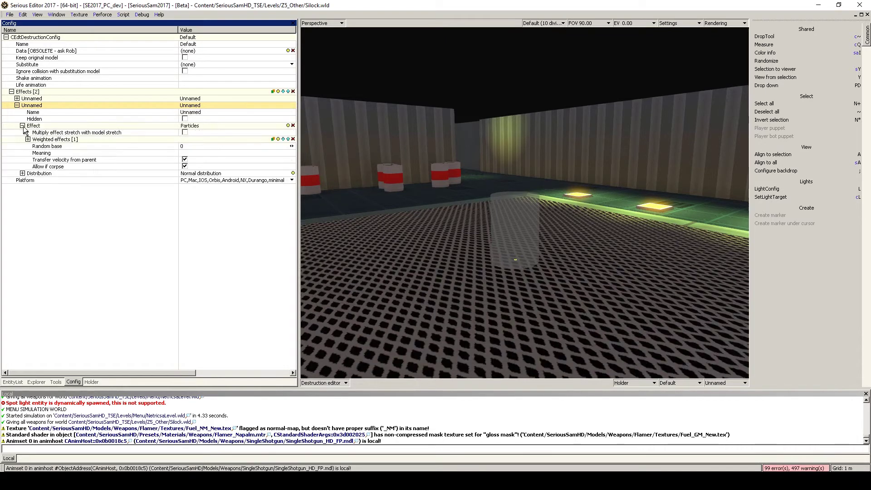
click(287, 126)
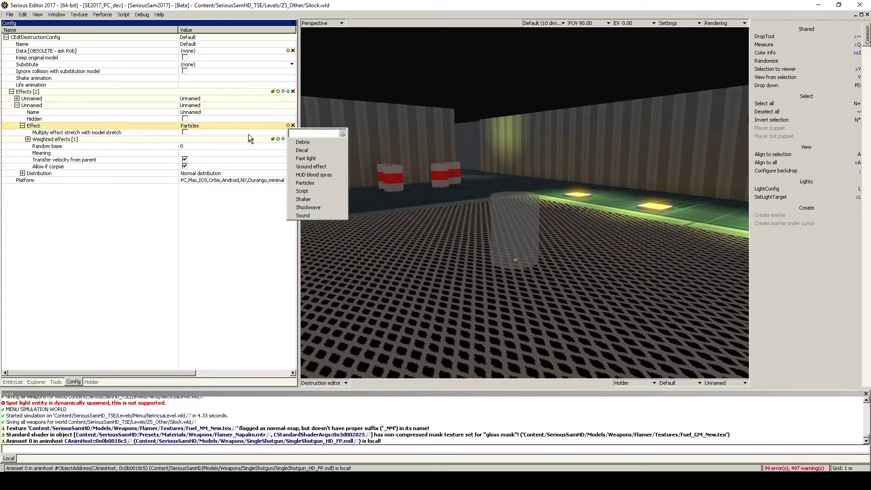
click(303, 216)
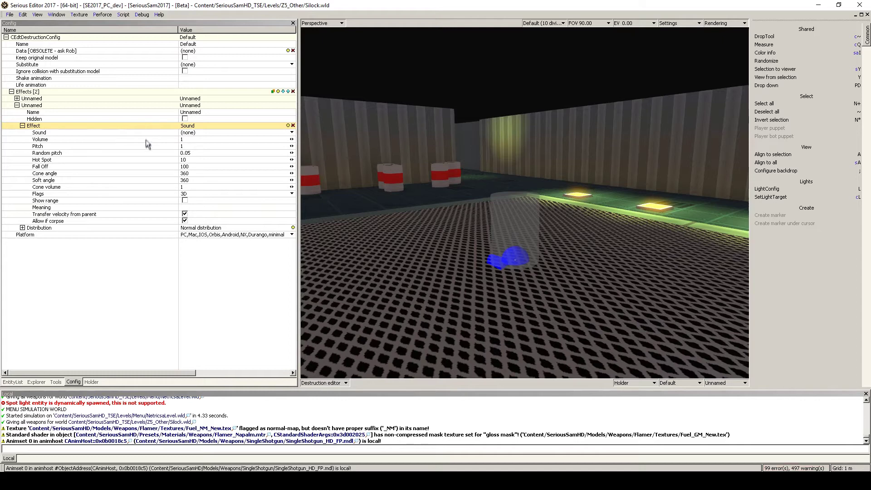
Step: Assign Explosion01.wav from Content/SeriousSamHD/Sounds/Explosions as the sound of the second effect
click(151, 167)
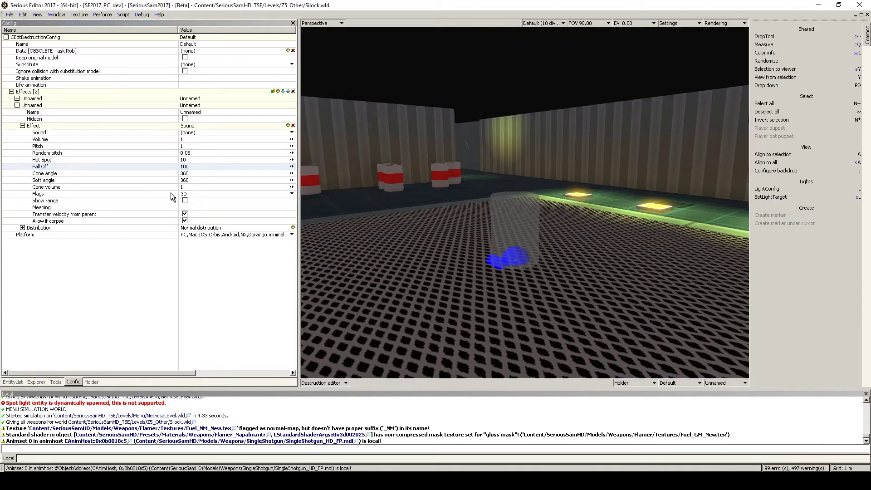
right_click(193, 131)
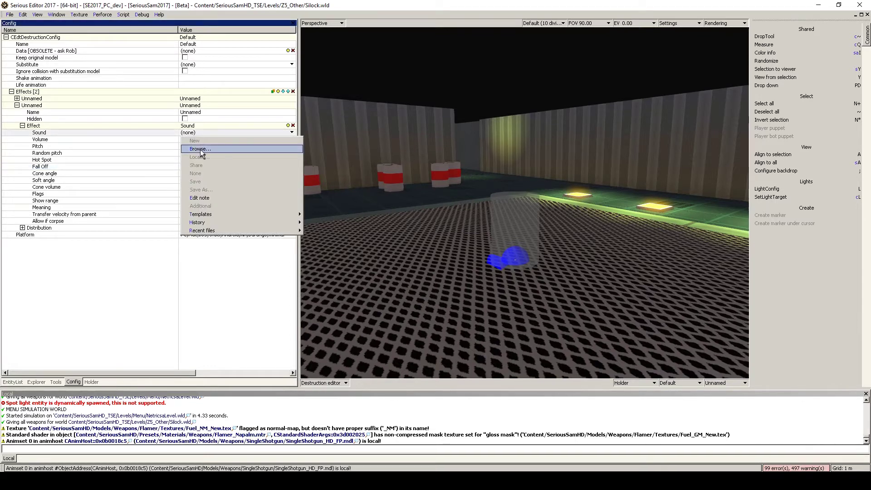
click(201, 149)
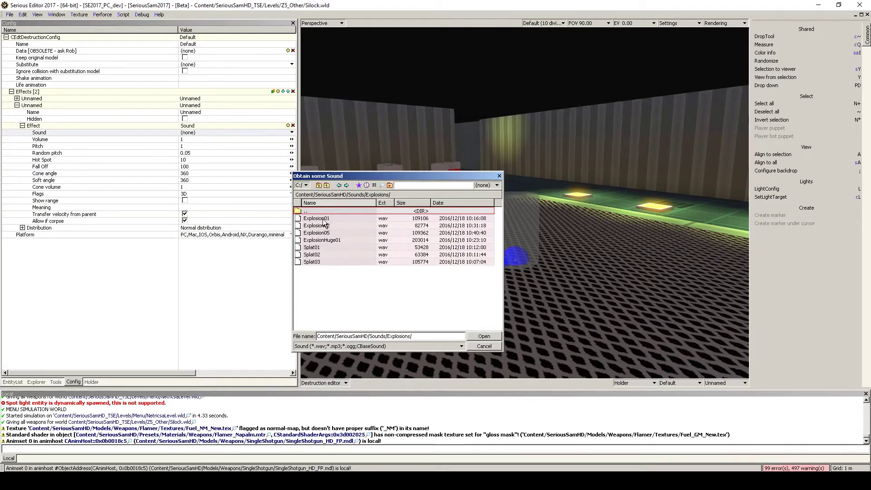
mouse_move(332, 221)
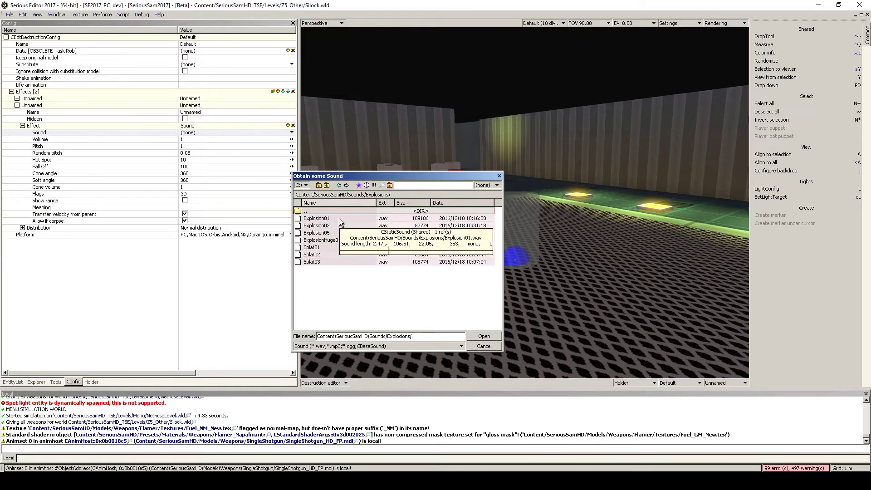
double_click(339, 218)
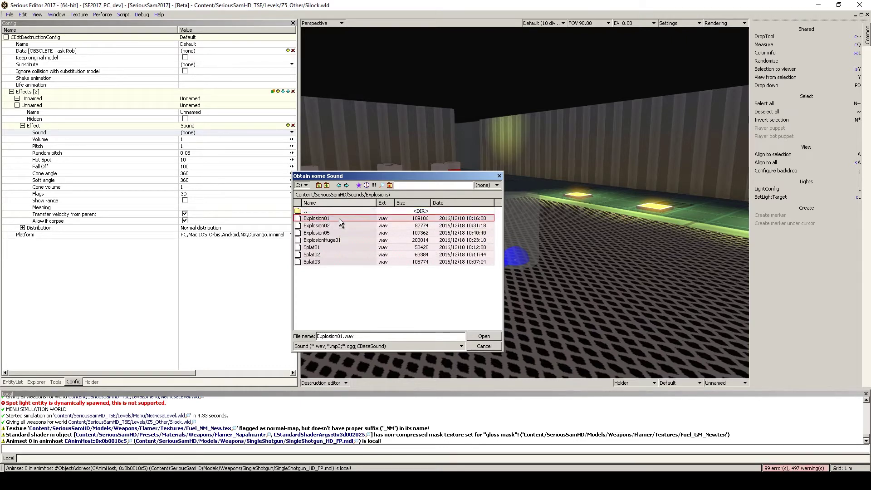
Step: Playtest the level and fire the rocket launcher at the custom barrel to check its explosion effect and sound
click(535, 216)
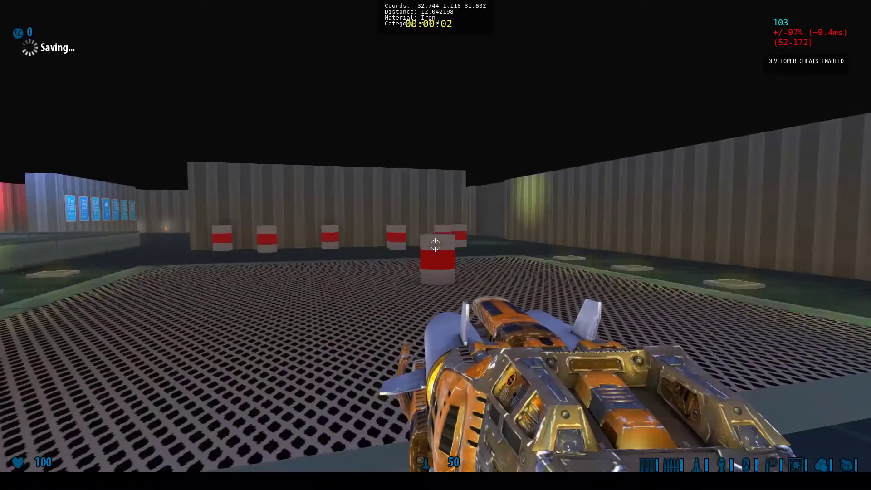
click(435, 245)
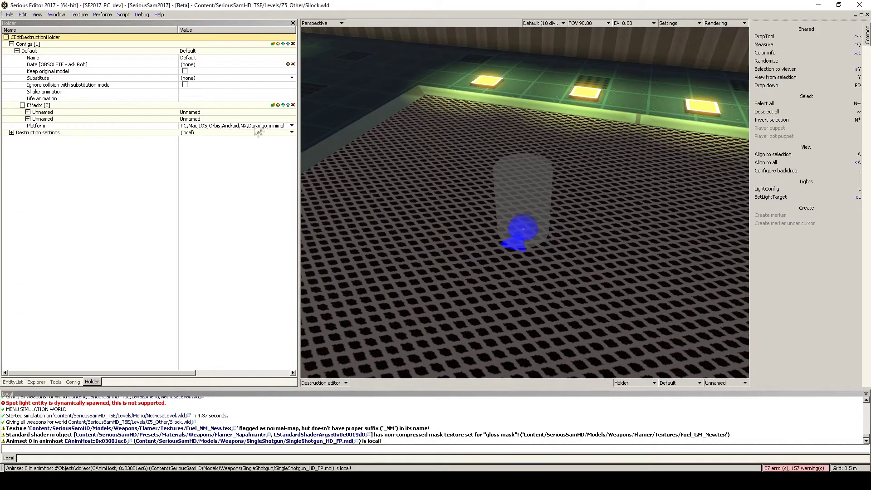
Step: Clone the sound entry as a third entry in Effects, change its effect type to Fast light and expand its parameters
click(265, 117)
click(274, 105)
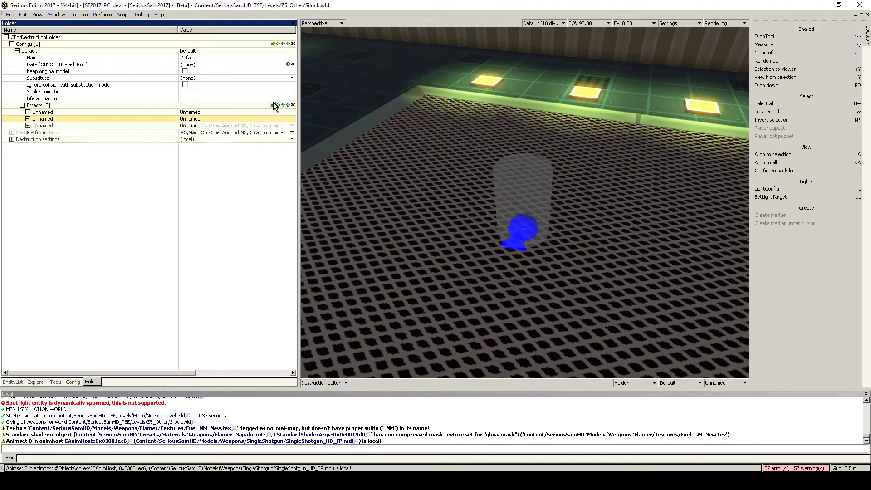
click(27, 126)
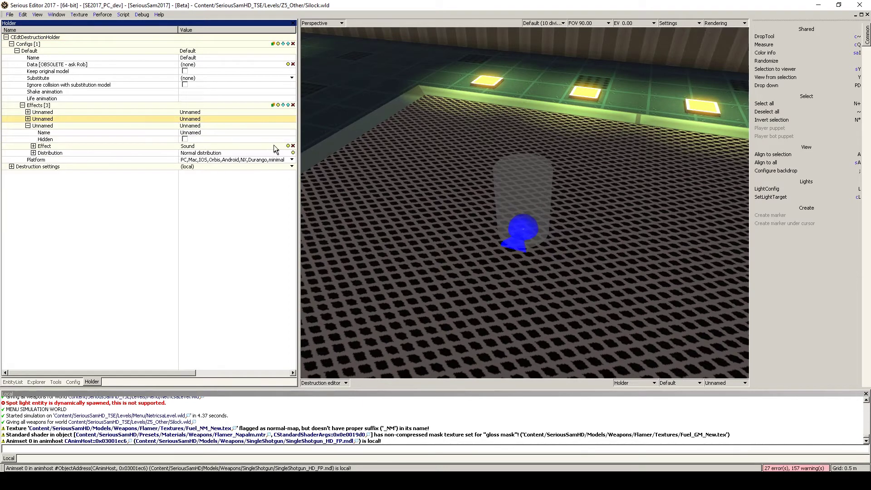
click(287, 146)
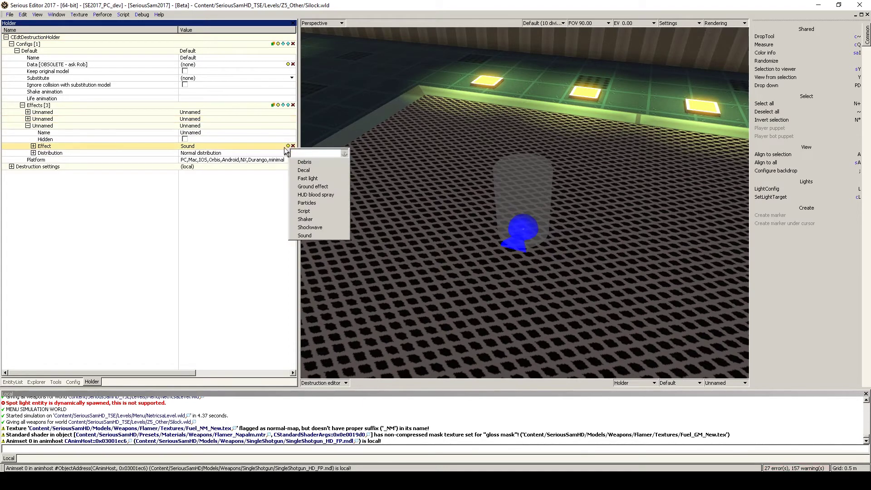
click(308, 178)
click(33, 146)
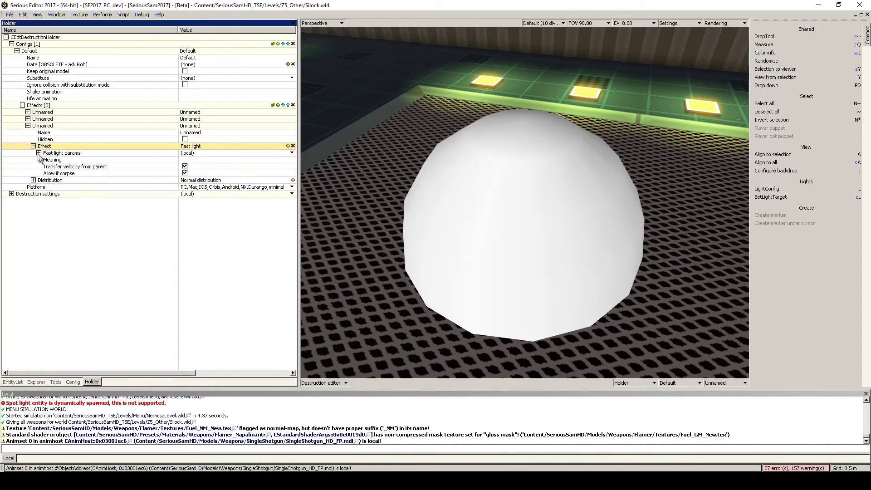
click(39, 153)
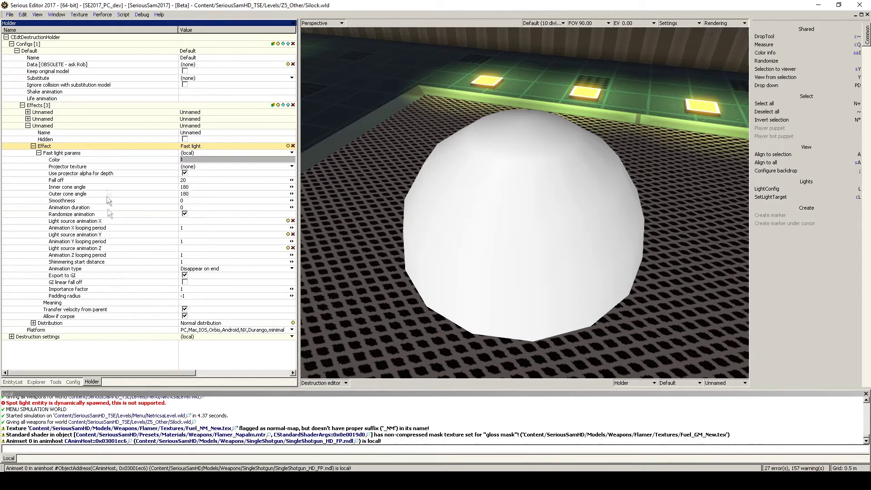
Step: Set the starting colour of the fast light to a V value of 50
click(155, 156)
click(152, 160)
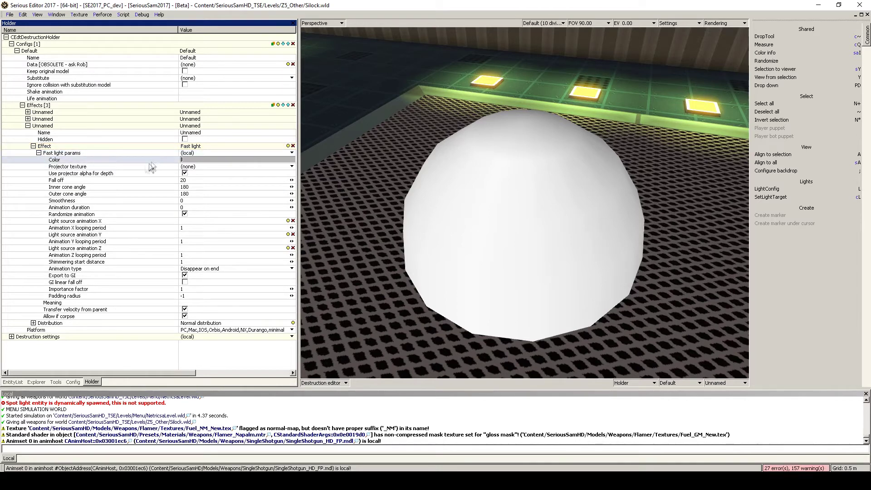
click(94, 180)
click(86, 209)
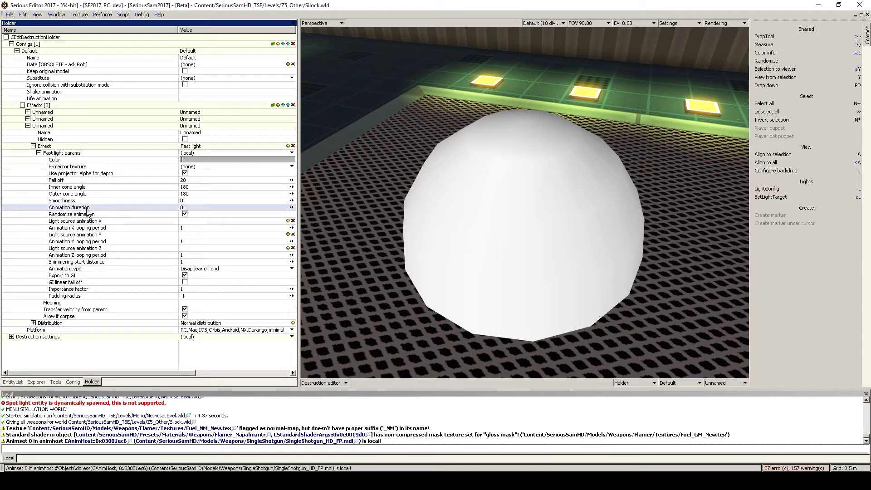
right_click(182, 162)
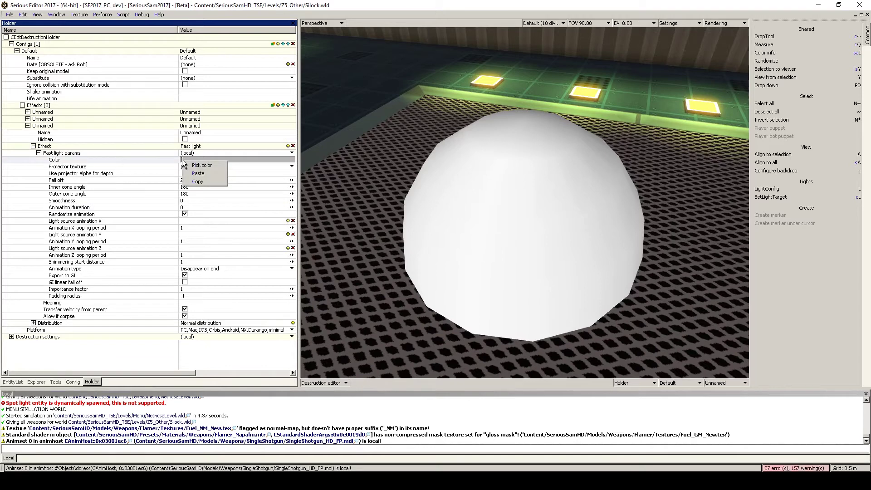
click(200, 165)
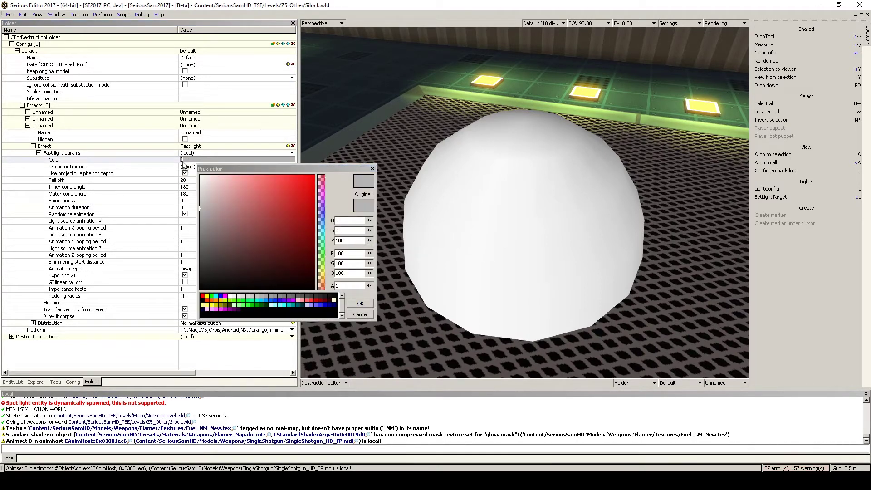
click(355, 241)
text(50)
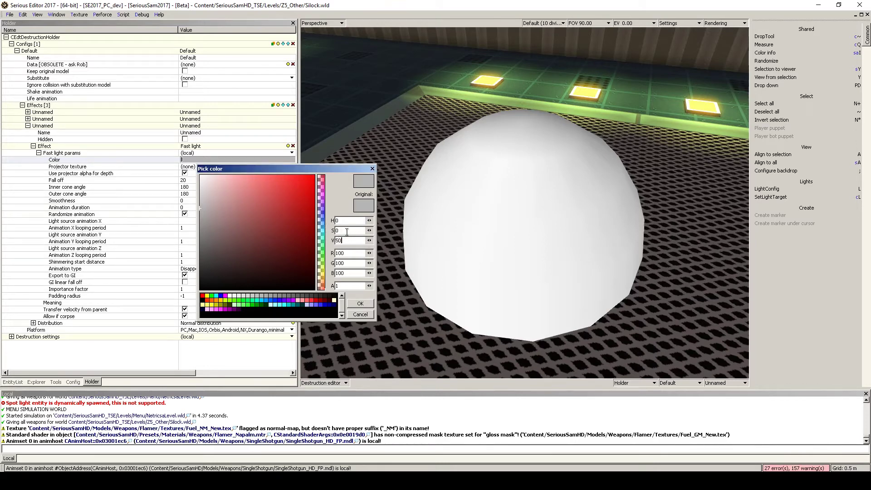
click(360, 303)
Step: Insert a key frame at the end of the fast light's colour gradient and set its V value to 0
right_click(206, 159)
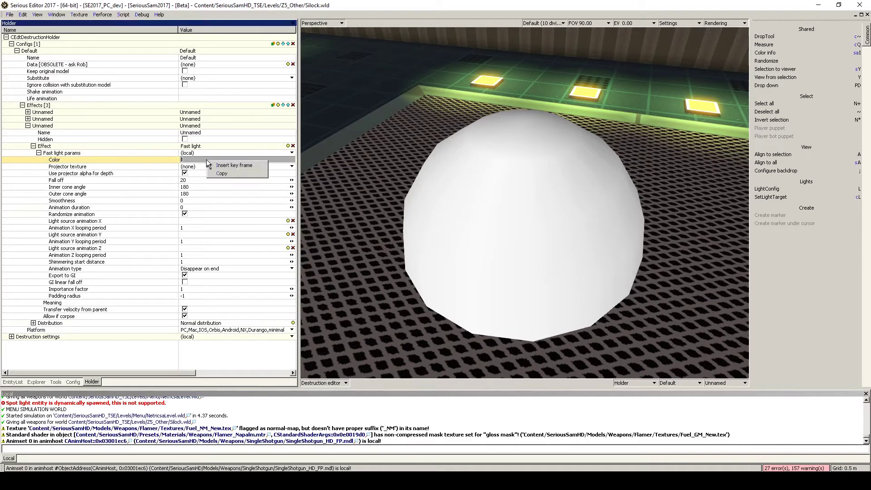
click(231, 165)
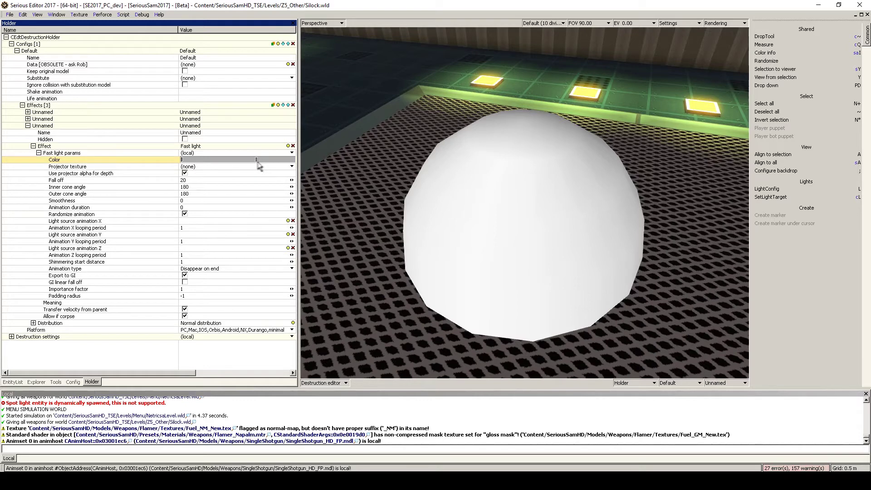
right_click(295, 161)
click(317, 166)
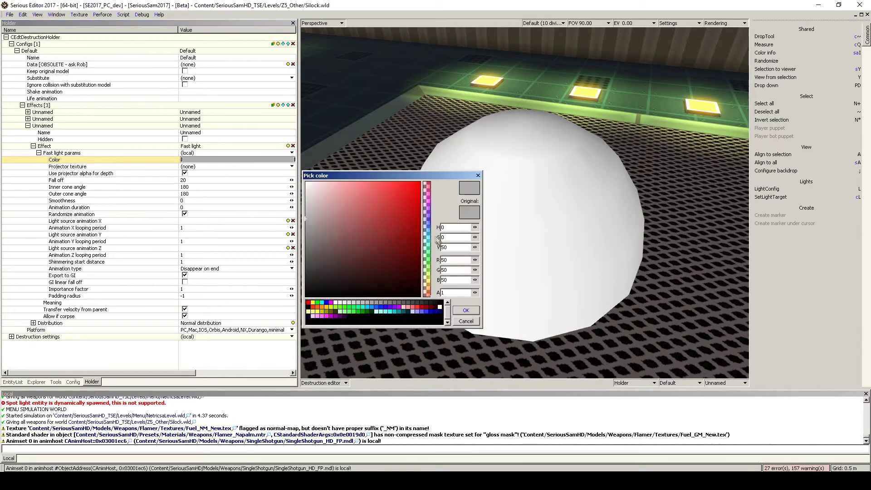
drag(475, 246, 434, 247)
text(0)
click(462, 238)
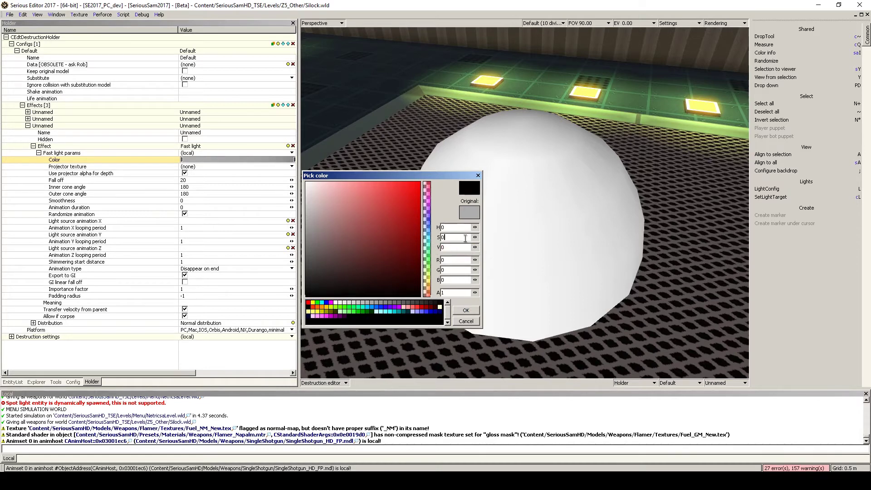
click(465, 311)
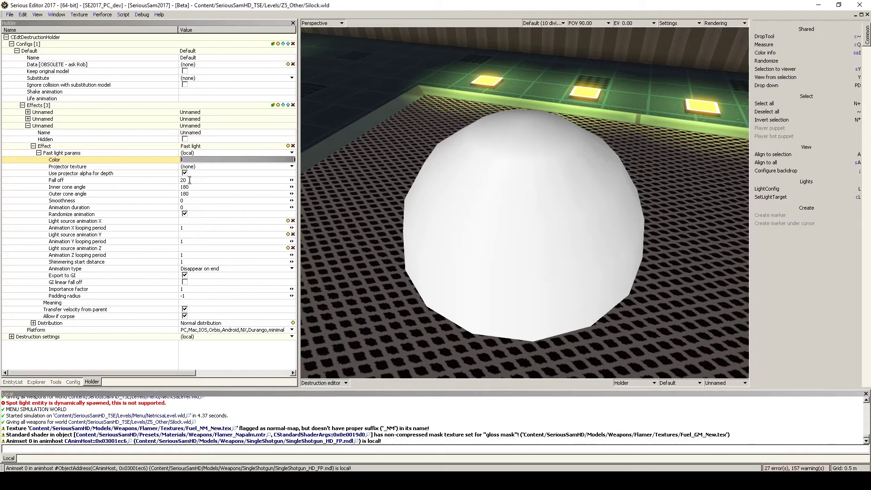
Step: Set the fast light's fall off to 8 and its animation duration to 0.5
drag(190, 180, 104, 181)
text(8)
key(Return)
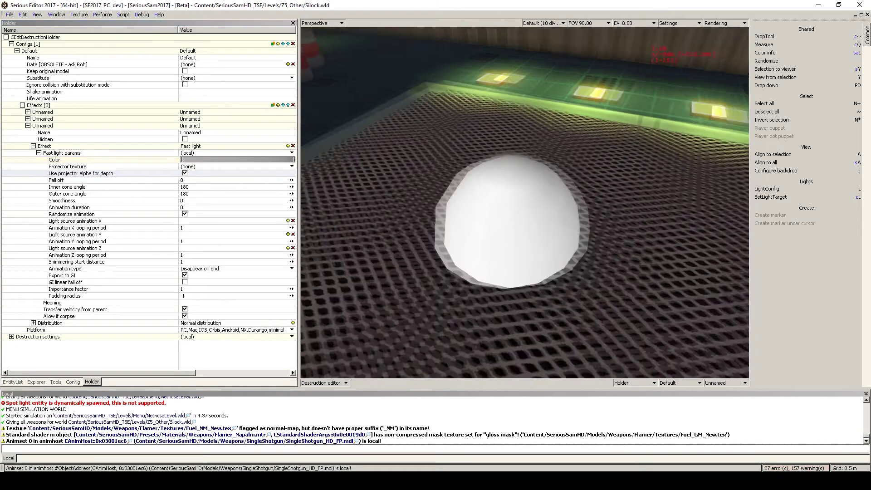
right_drag(525, 202, 527, 183)
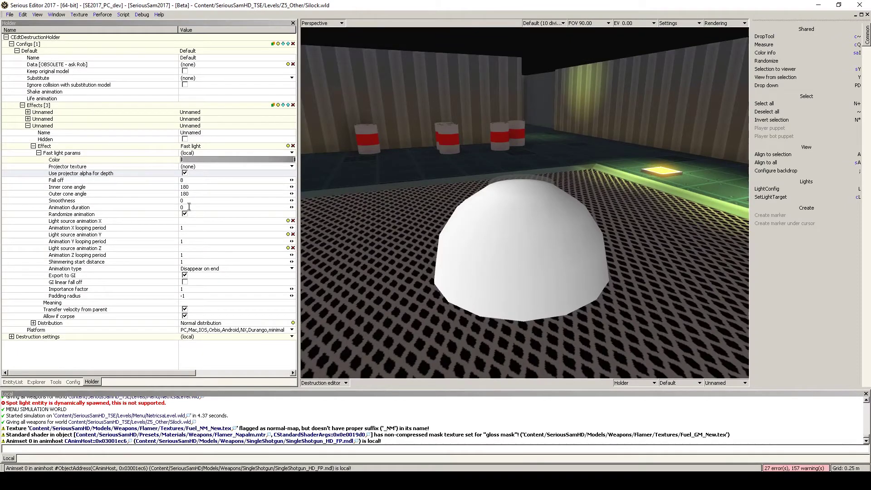
drag(189, 207, 147, 206)
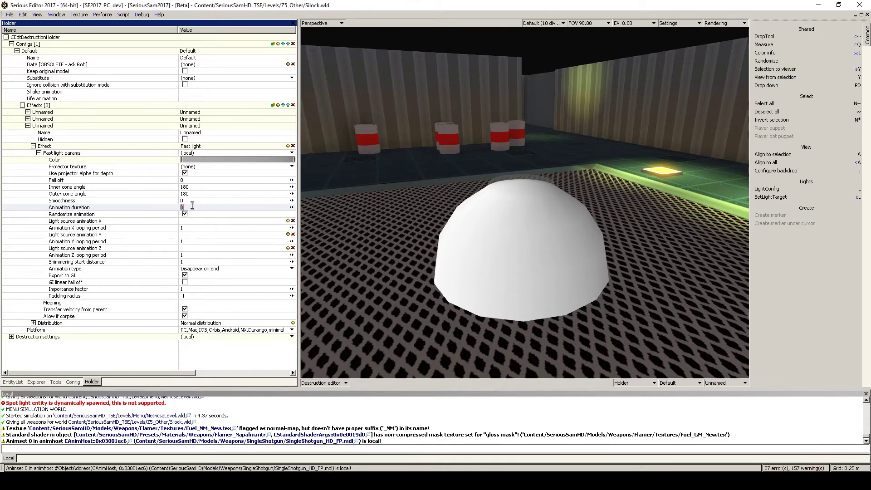
text(1)
key(Escape)
scroll(548, 217, down, 1)
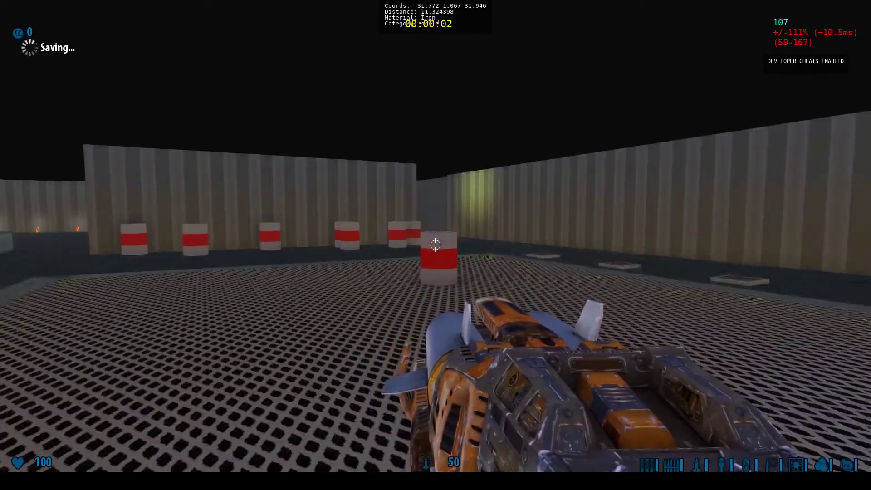
Step: Playtest the level and fire a rocket at the custom barrel to examine the explosion with its light flash
click(436, 245)
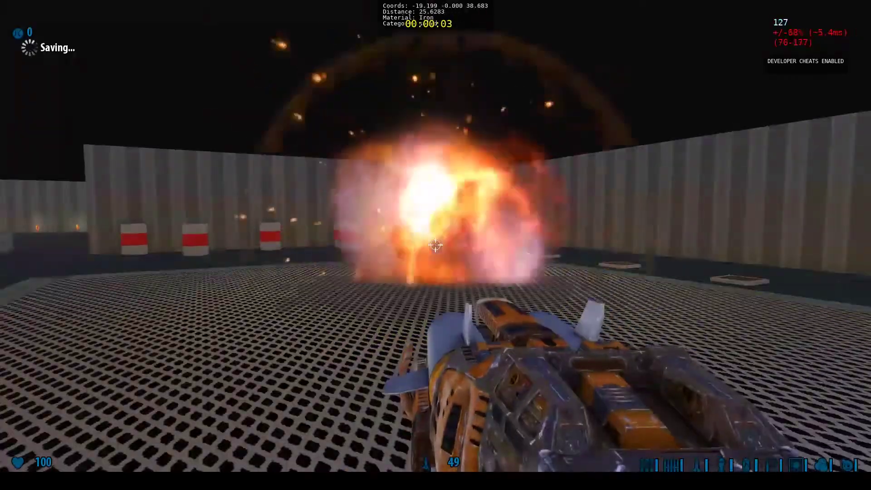
key(s)
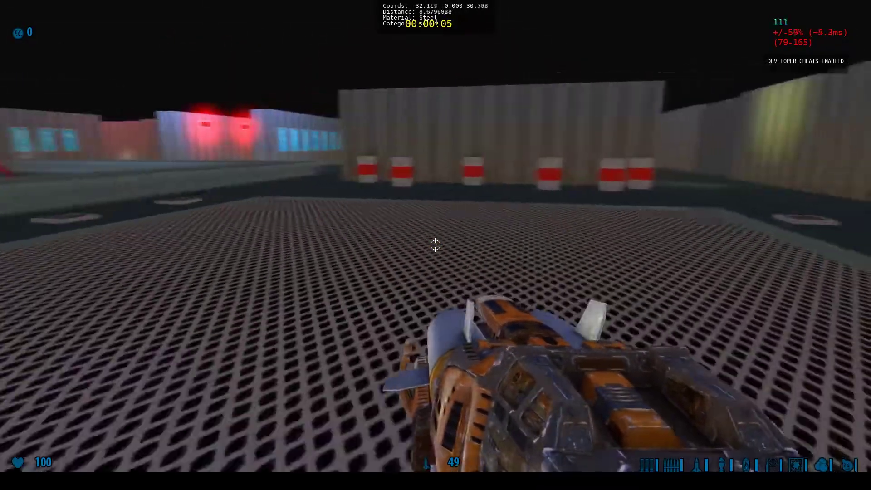
mouse_move(436, 245)
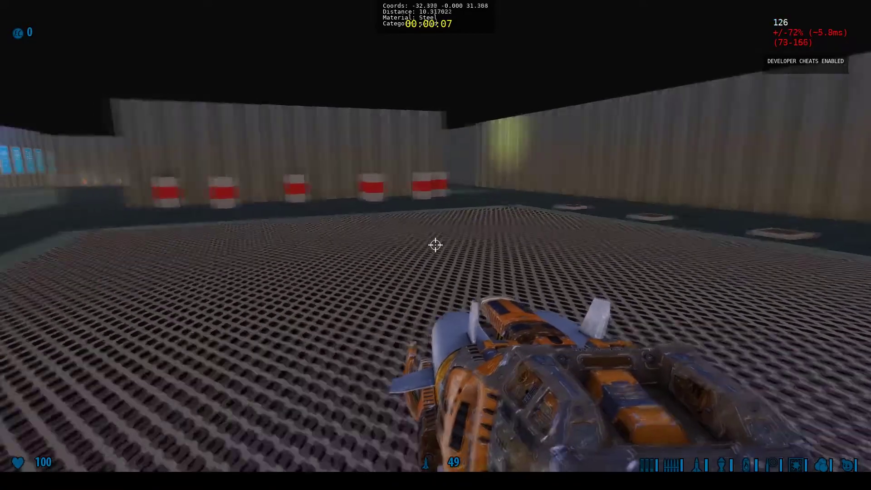
key(s)
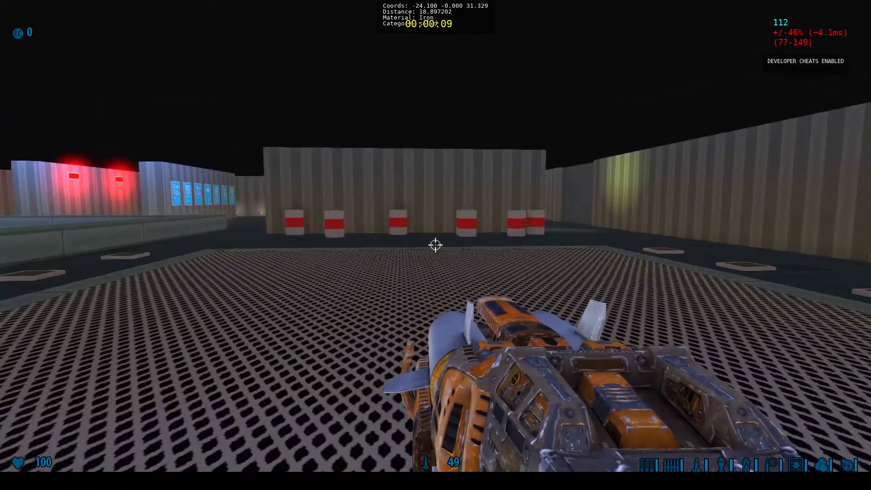
key(w)
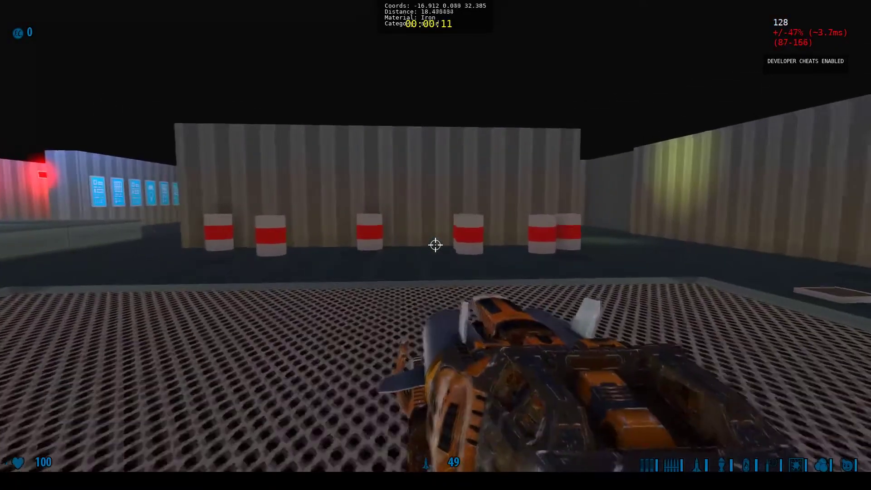
Step: Shoot the row of barrels by the wall with the revolver to examine their explosions and damage, look around the area and quit the playtest
key(w)
key(2)
click(436, 245)
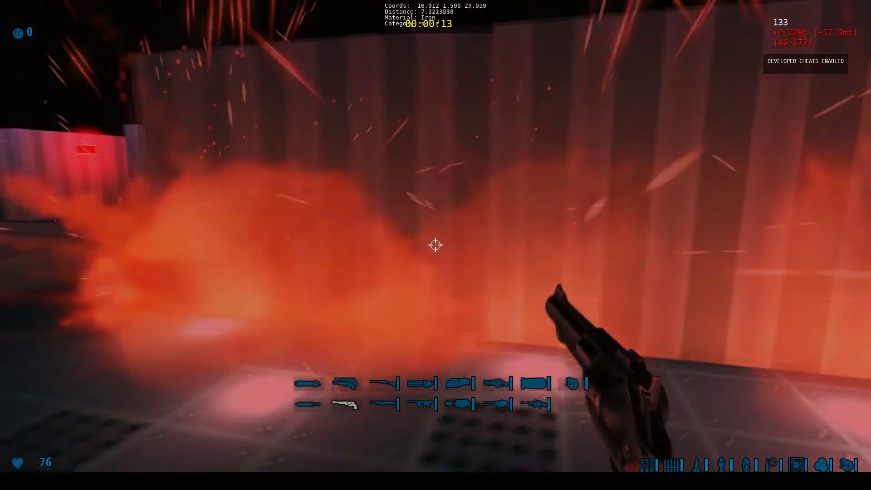
key(w)
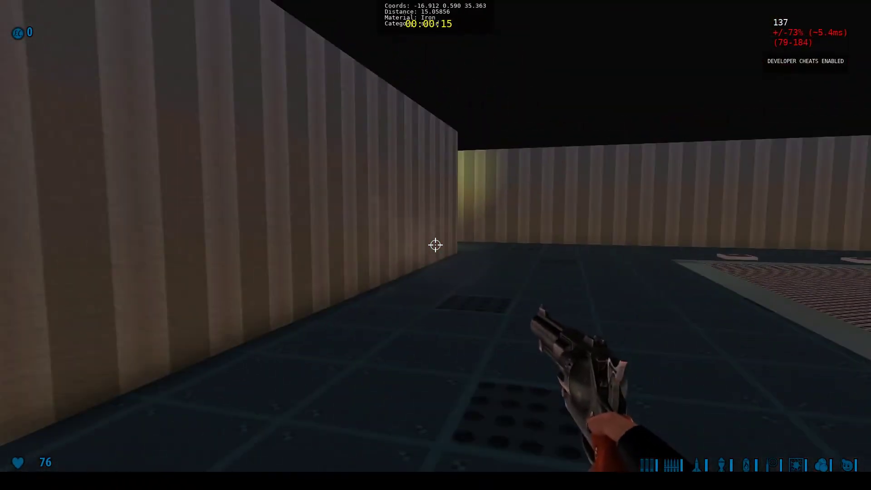
key(d)
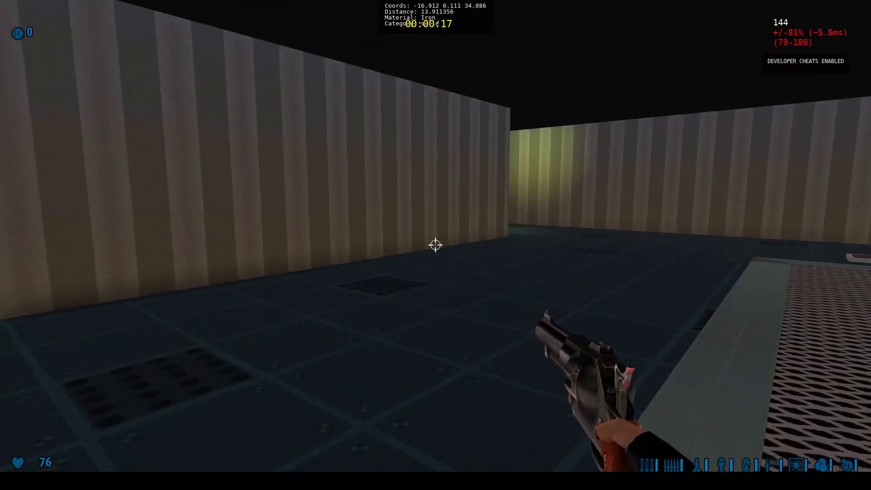
key(w)
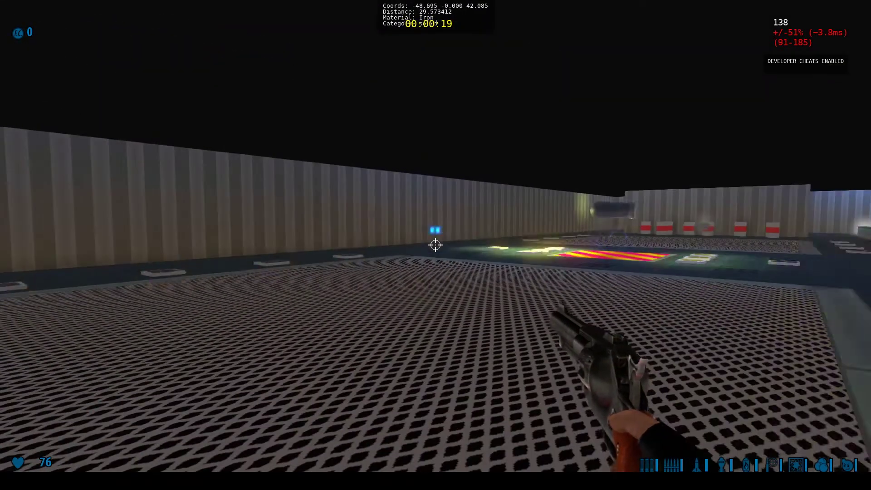
key(w)
key(d)
key(a)
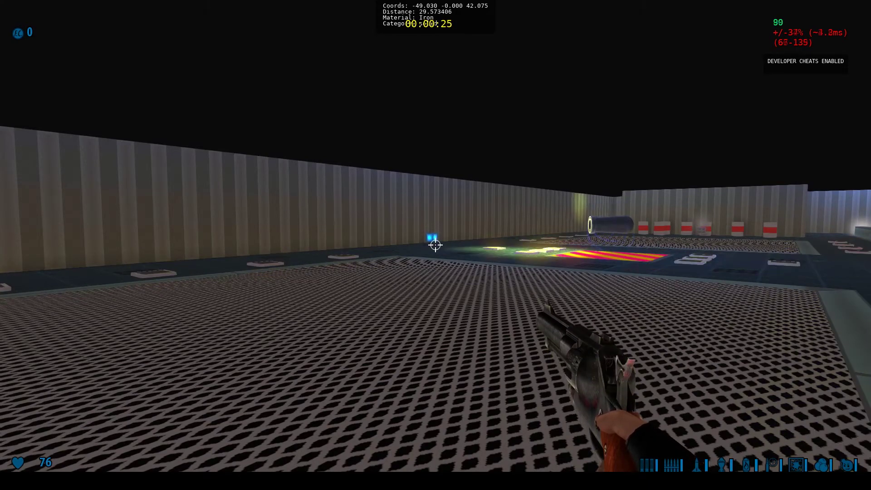
key(Escape)
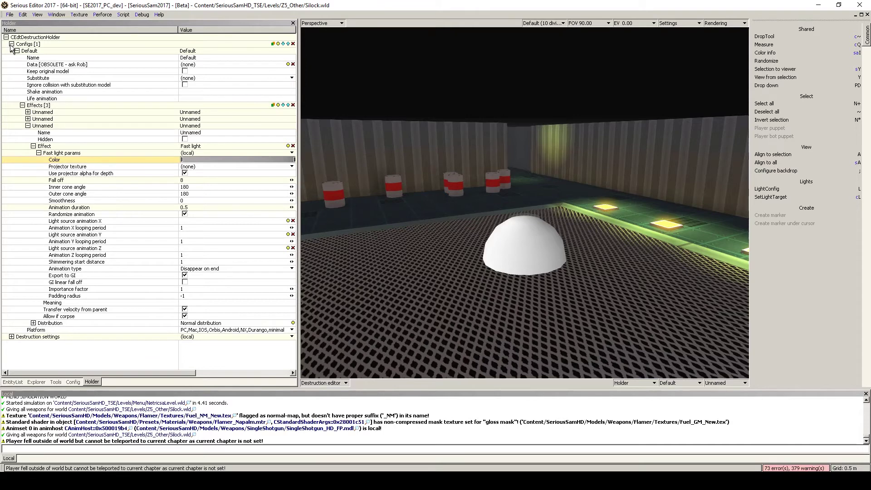
Step: Add Model destruction data to the Data property of the holder's Destruction settings and expand its parameters
click(11, 44)
click(11, 51)
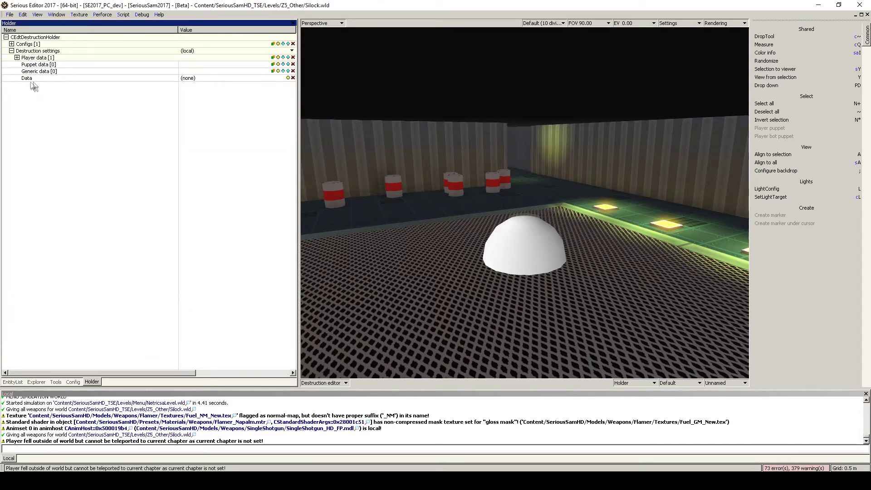
click(287, 77)
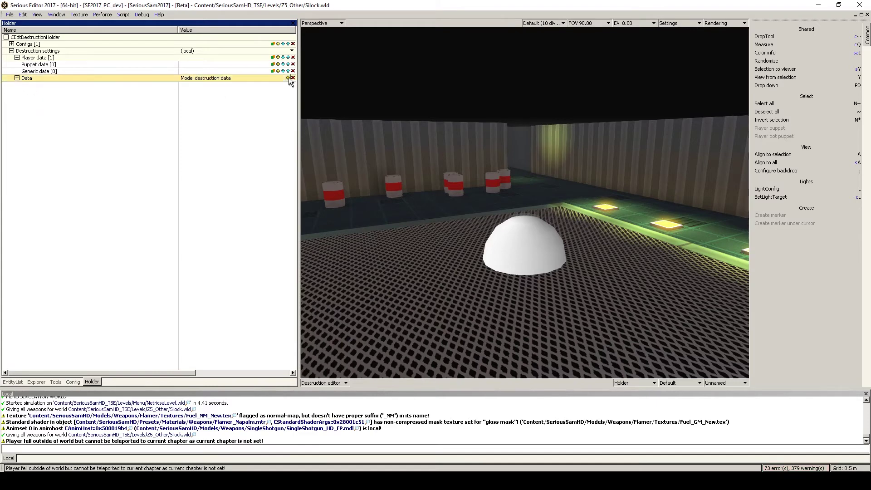
click(17, 79)
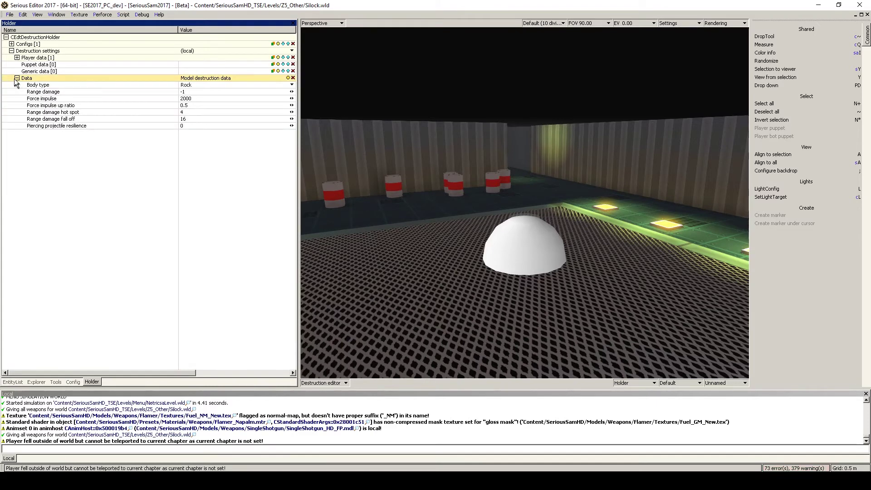
Step: Set the model destruction data's range damage to 50 and its force impulse to 5000
click(209, 92)
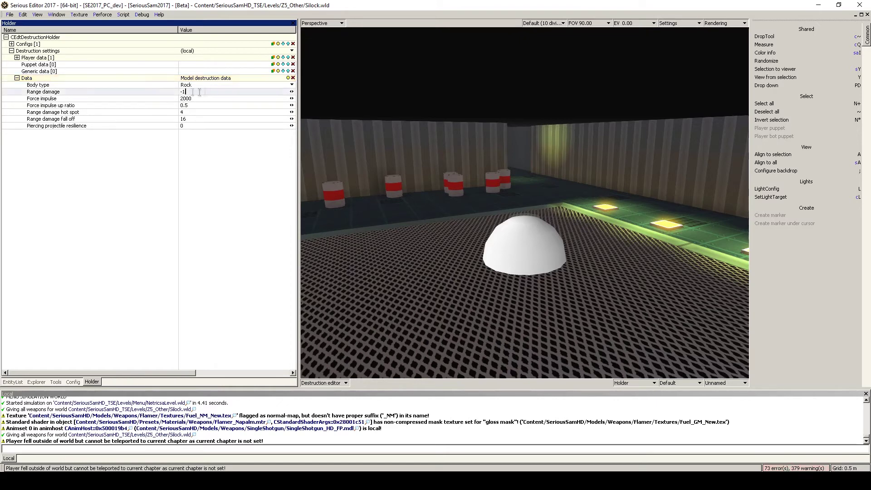
text(50)
click(154, 86)
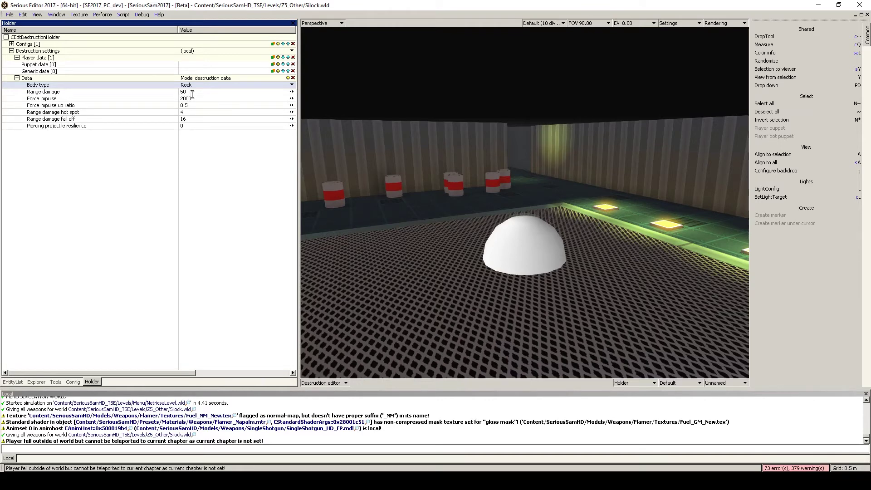
click(165, 99)
text(5000)
key(Return)
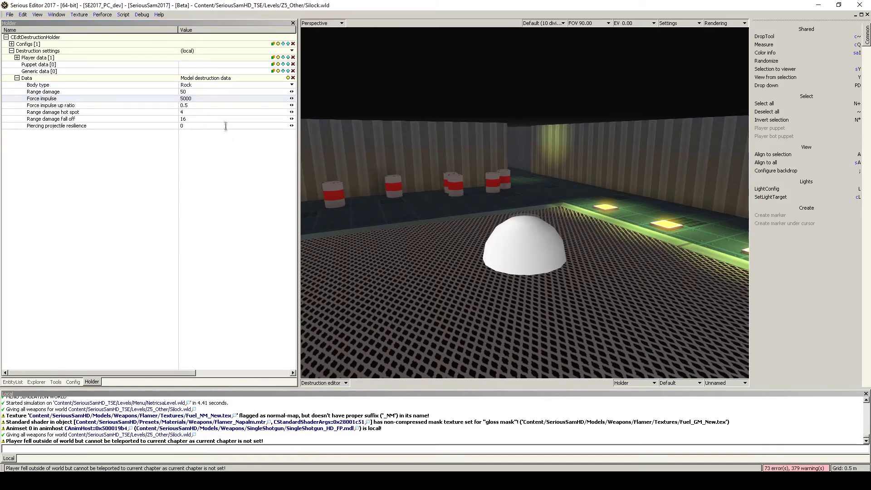
Step: Review the force impulse, up ratio, range damage, hot spot and fall off parameters of the model destruction data
click(183, 98)
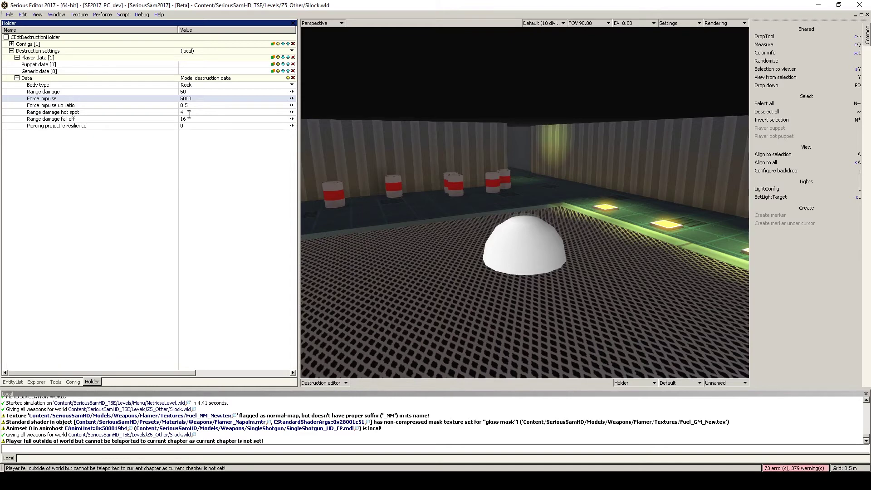
click(182, 108)
click(60, 120)
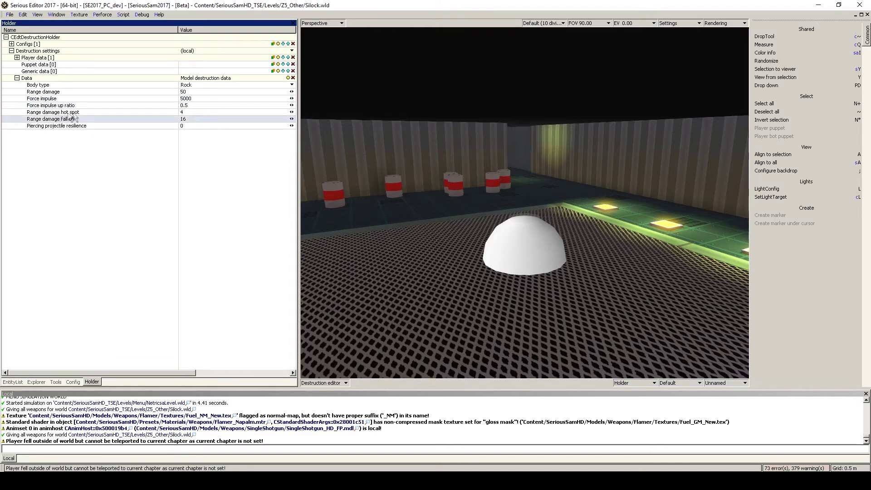
click(198, 92)
click(148, 86)
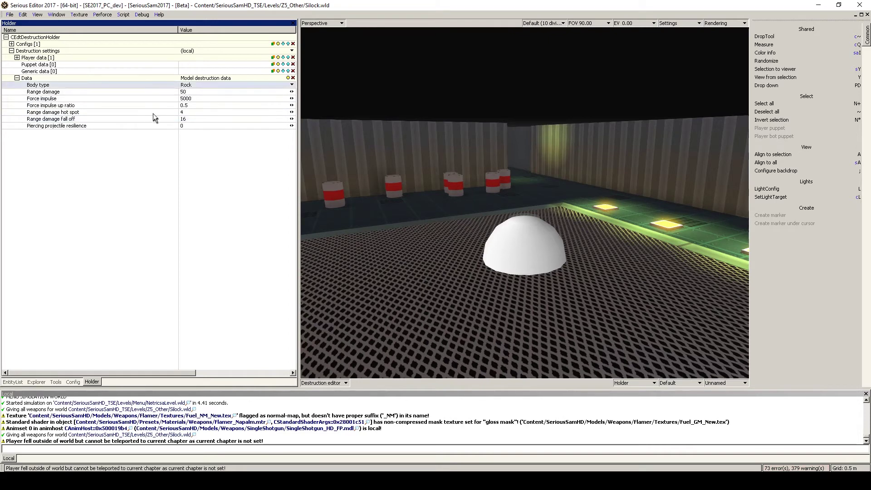
click(167, 118)
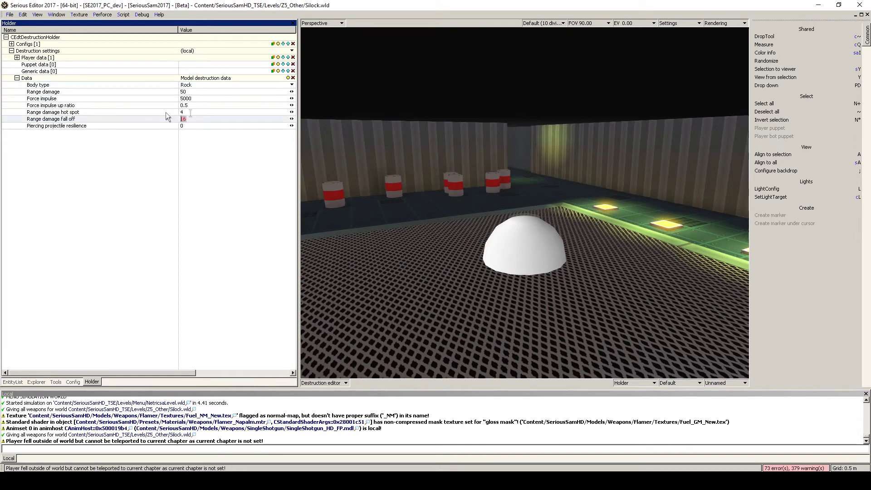
click(183, 118)
click(192, 92)
click(160, 84)
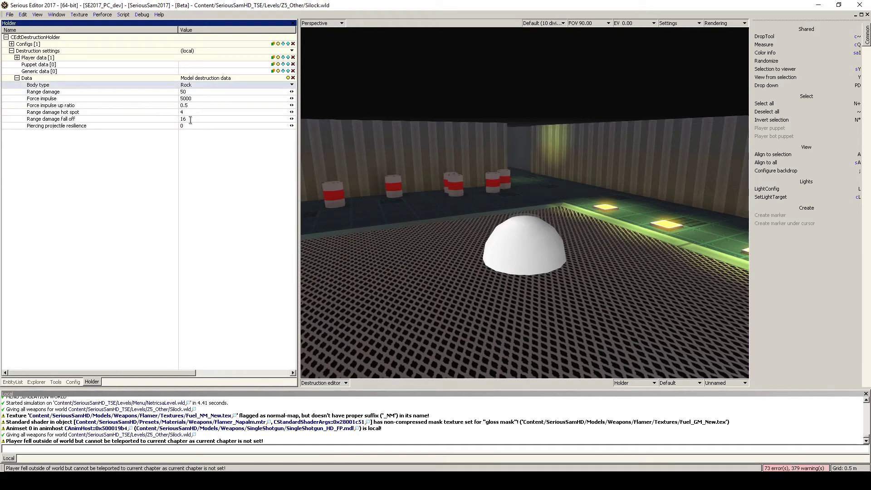
click(158, 116)
click(156, 113)
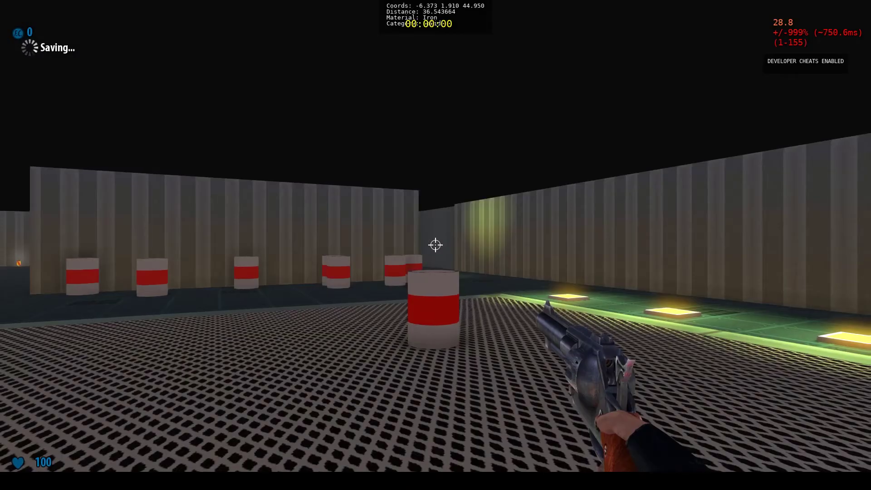
Step: Playtest the level and fire a rocket at the custom barrel to examine its range damage
key(w)
key(5)
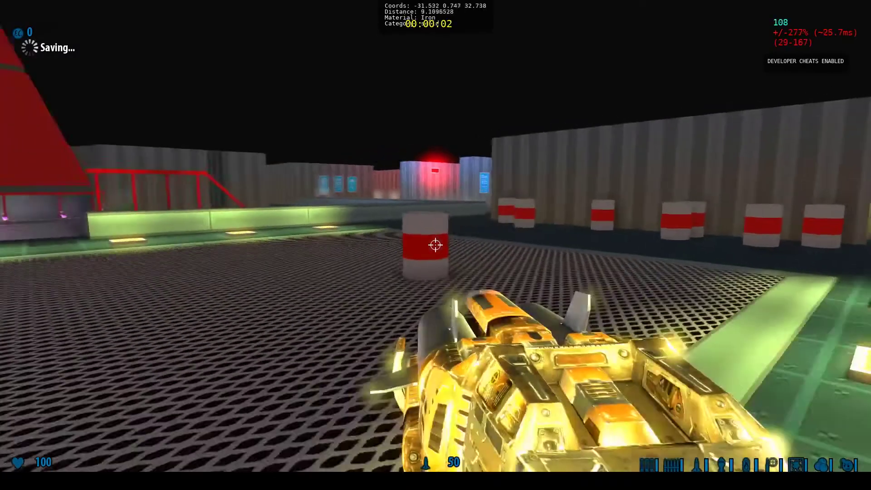
click(435, 245)
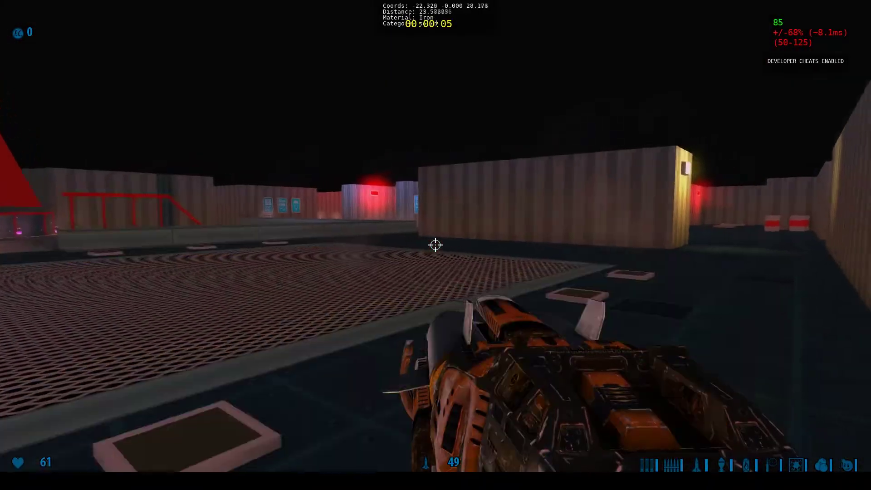
key(w)
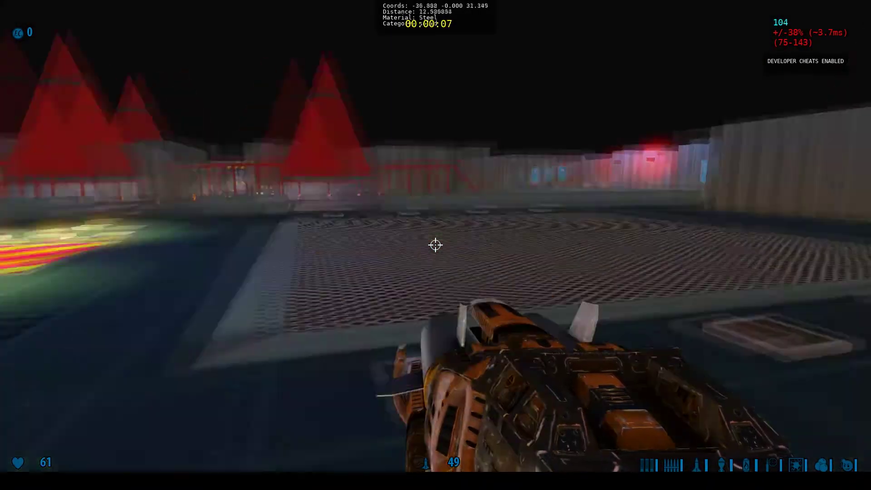
key(w)
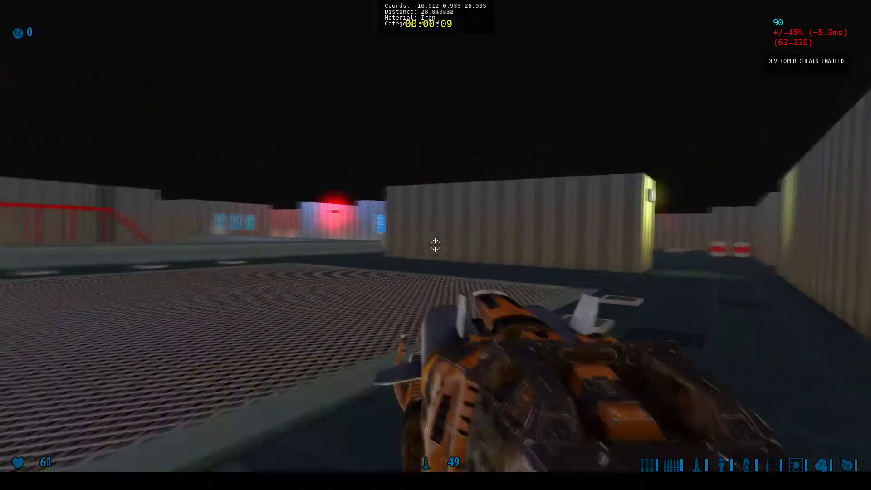
key(d)
key(s)
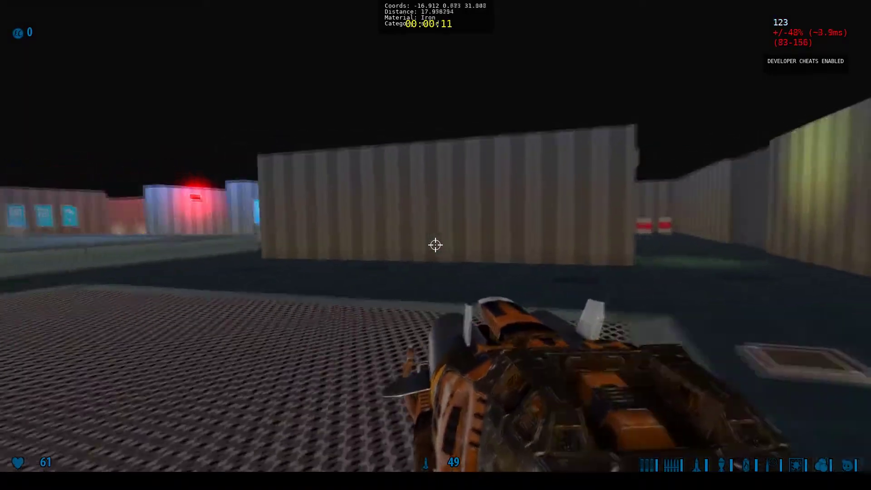
key(s)
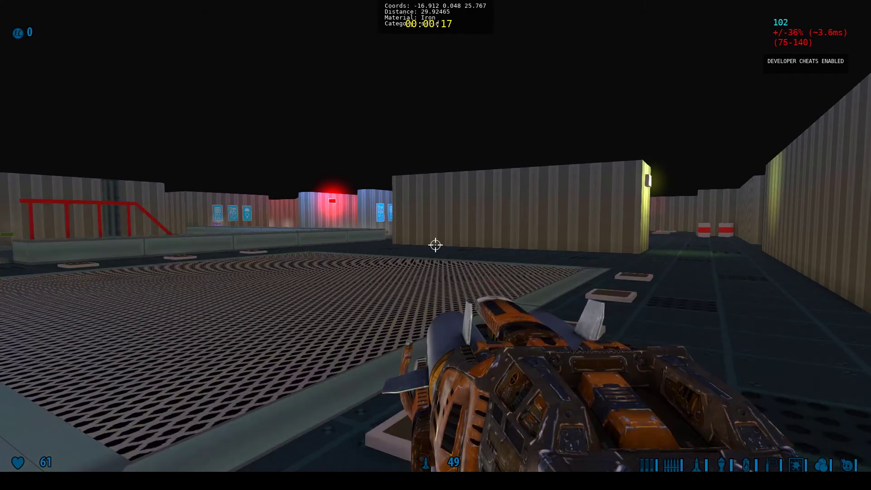
key(a)
key(w)
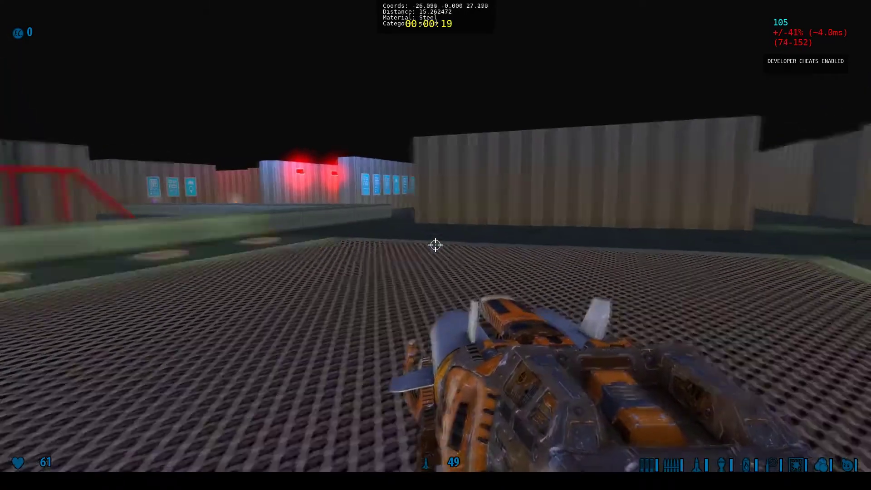
key(s)
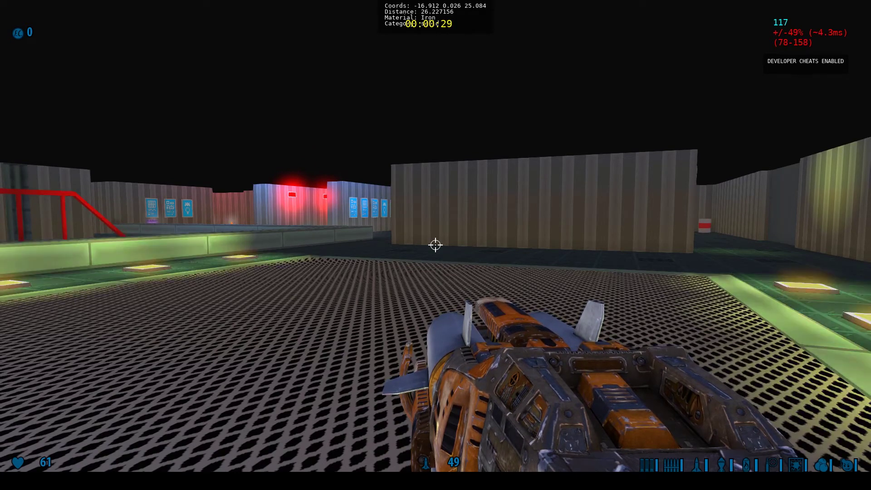
key(w)
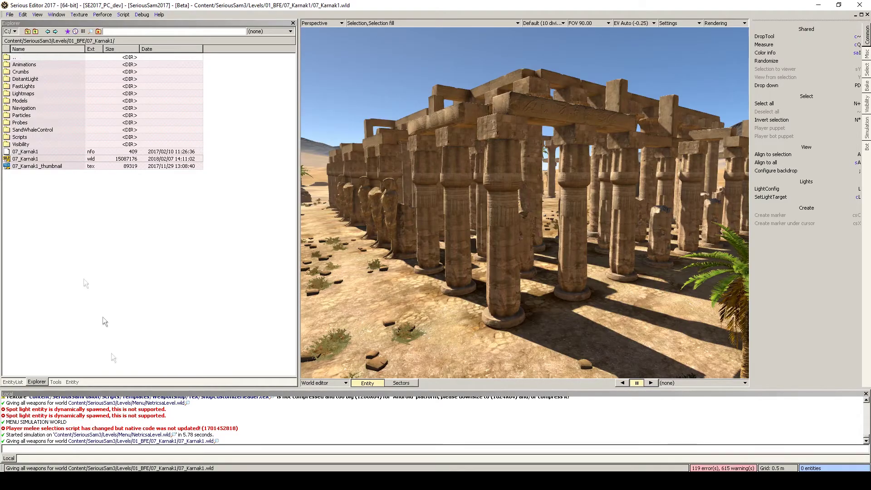
Step: Switch to the 07_Karnak1 level, select the temple's front corner pillar and examine its entity properties
click(504, 237)
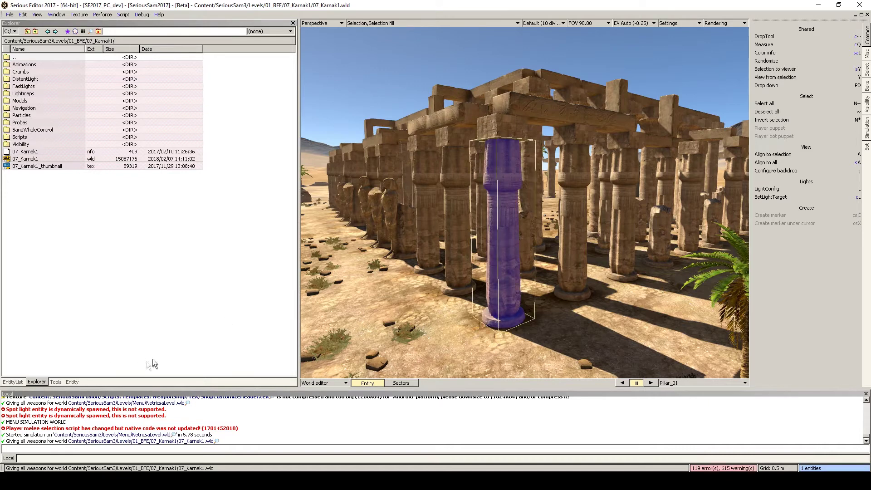
click(72, 382)
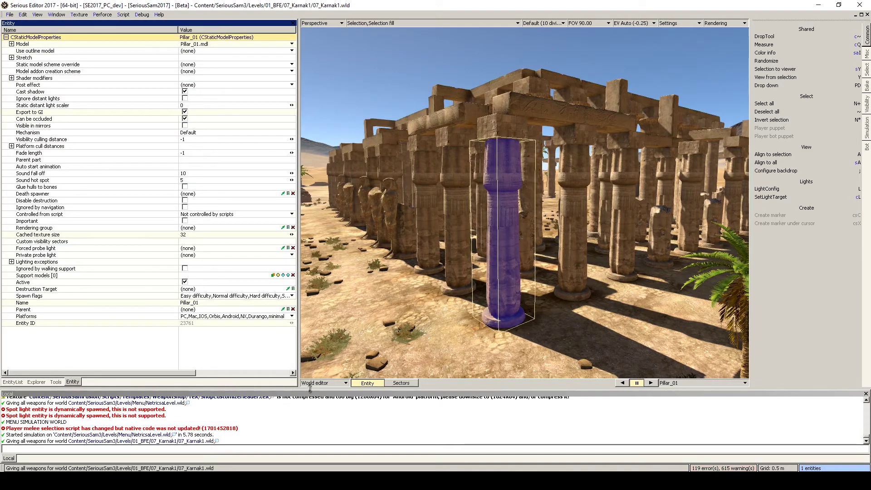
click(311, 383)
click(322, 408)
click(79, 383)
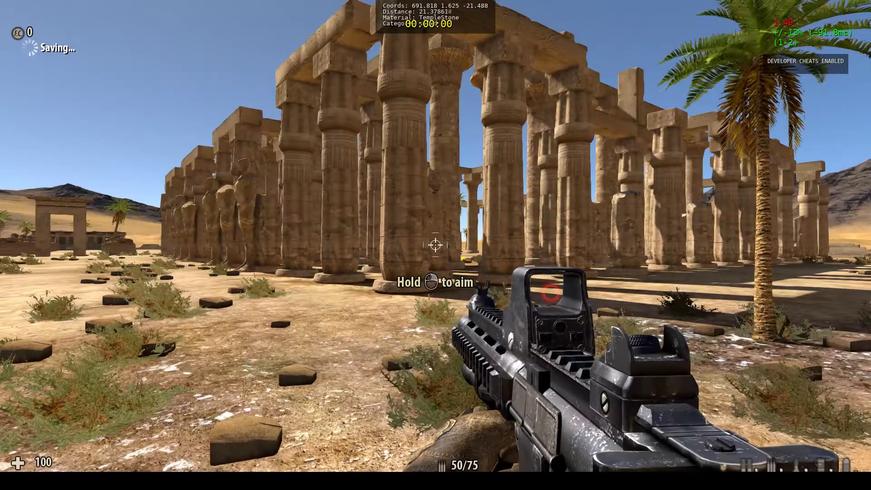
Step: Playtest the Karnak level, fire a rocket at the corner pillar and walk around to examine the pieces it breaks into
key(5)
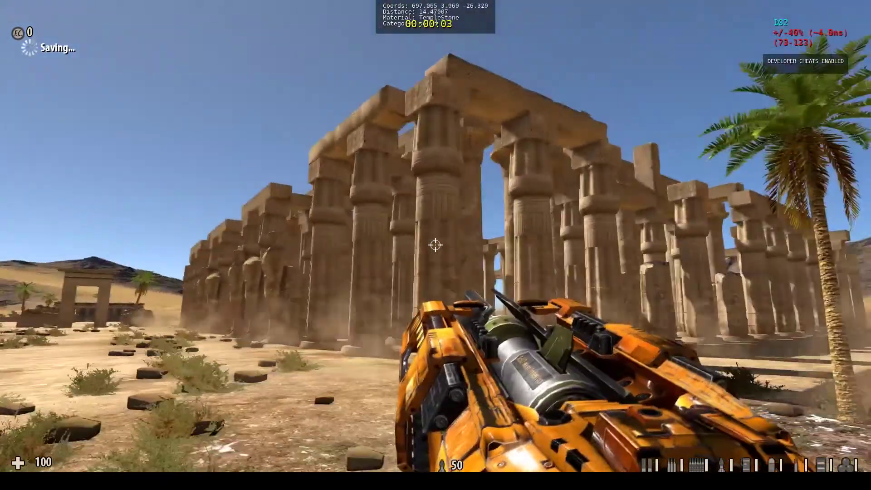
click(435, 245)
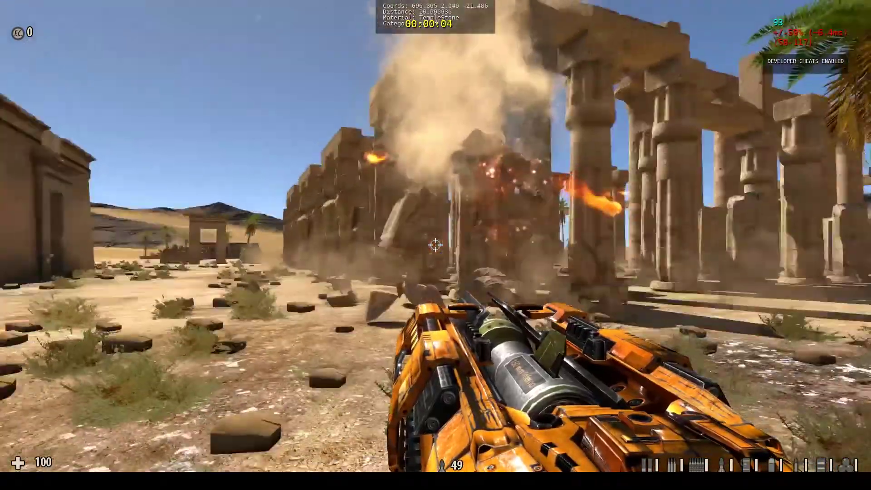
key(w)
key(a)
key(w)
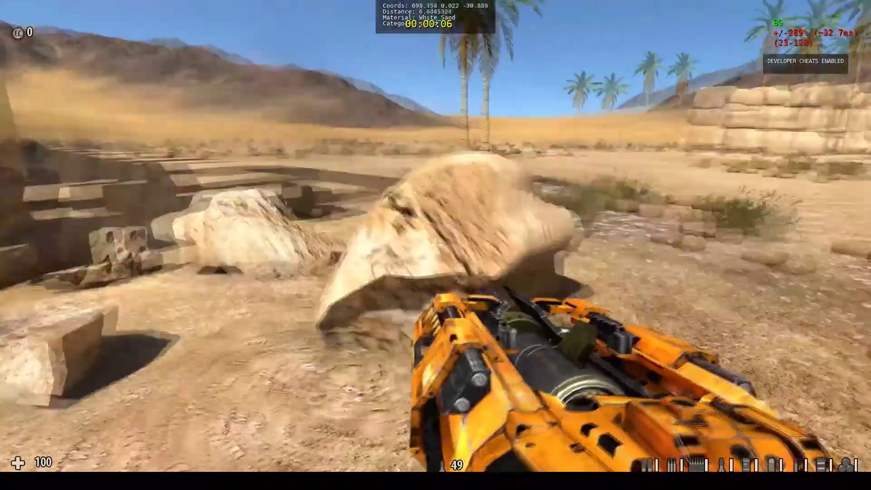
key(d)
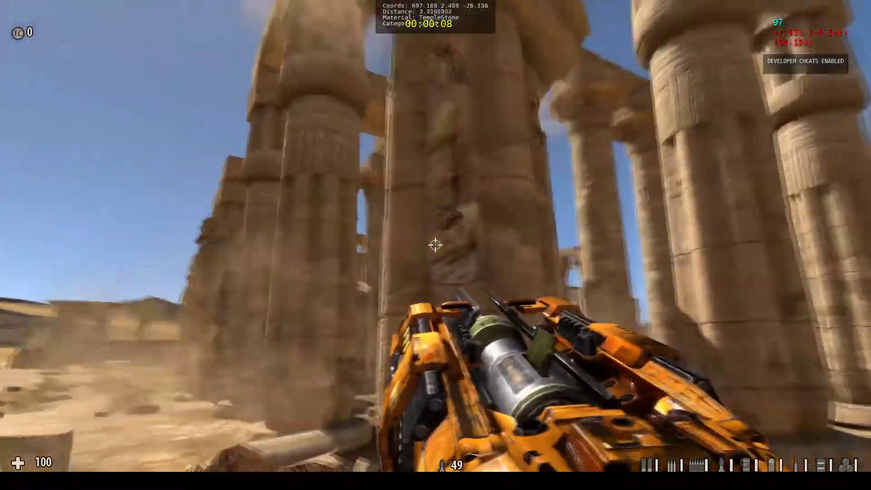
key(a)
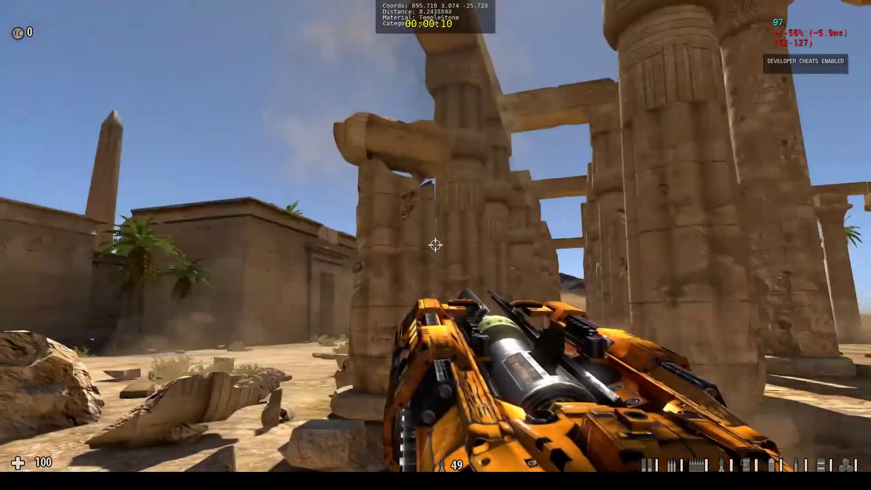
key(s)
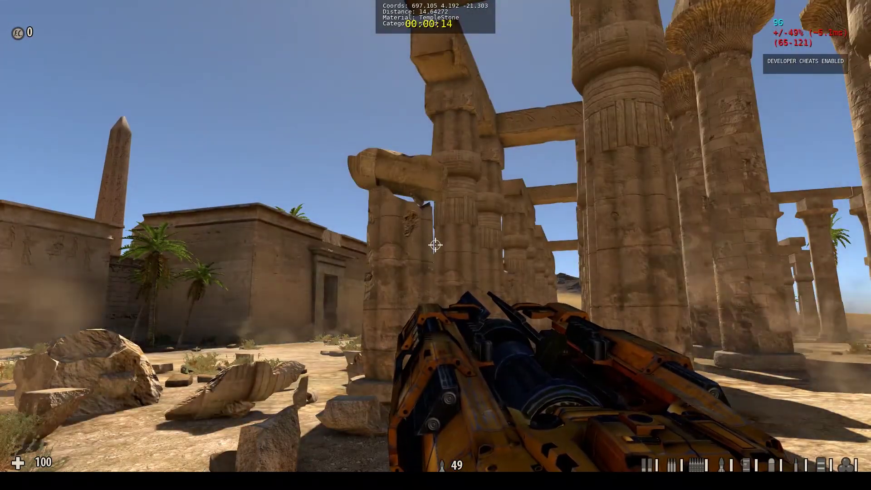
key(a)
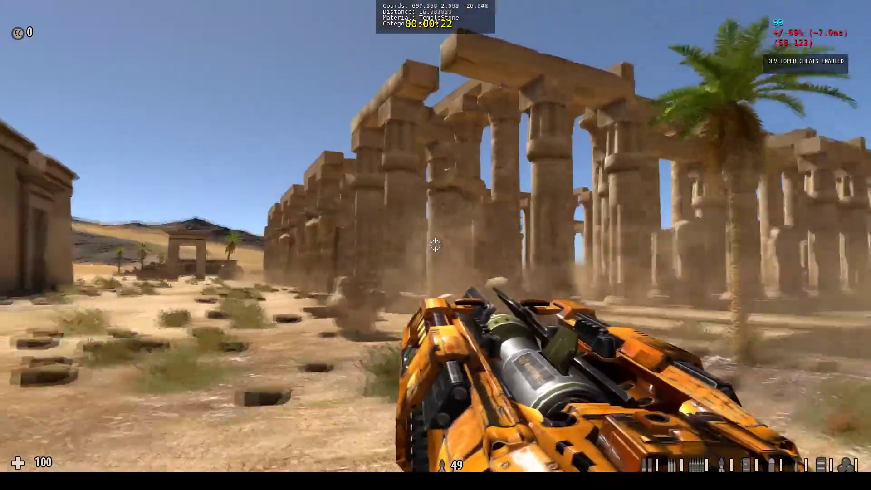
Step: Approach the broken pillar and fire more rockets at its remains and rubble to examine the further destruction stages
key(w)
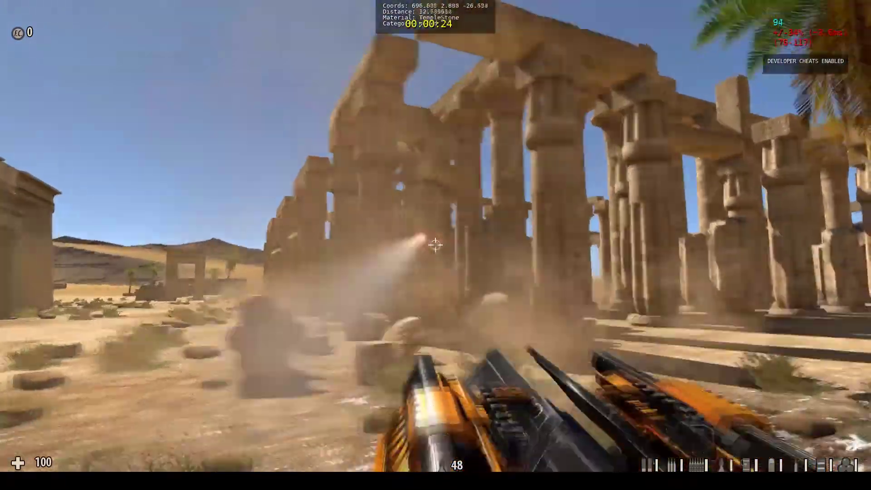
key(w)
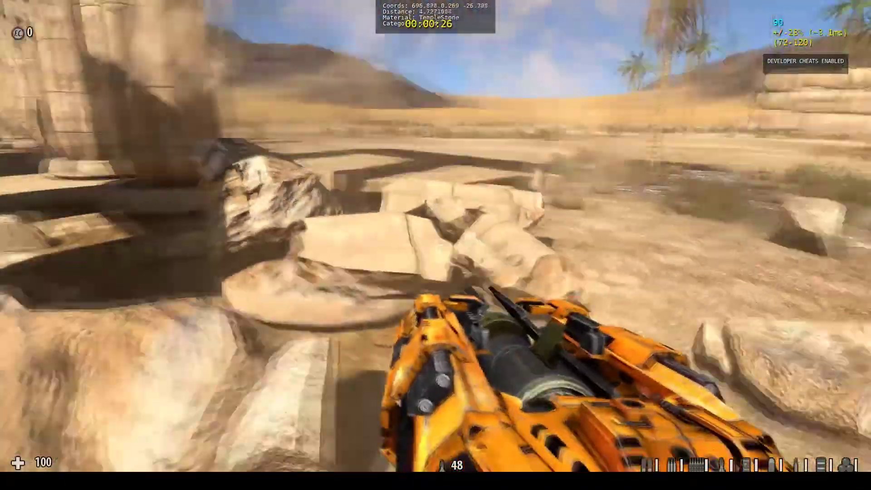
key(w)
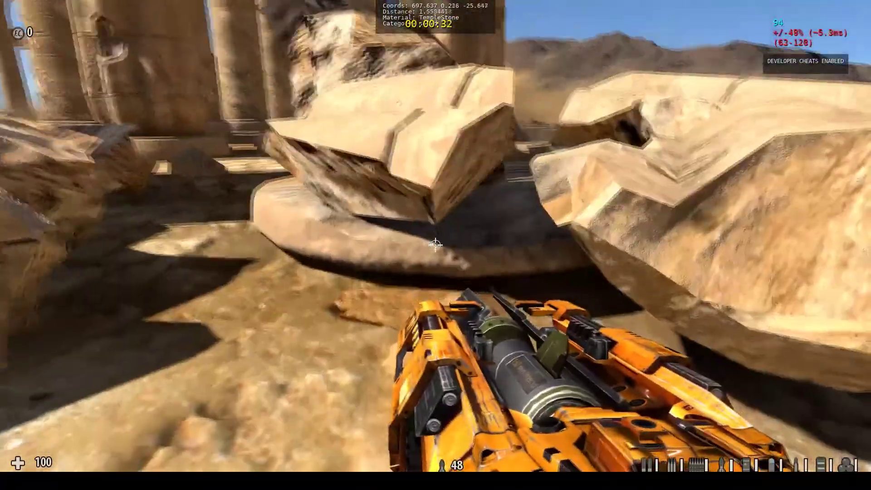
click(436, 245)
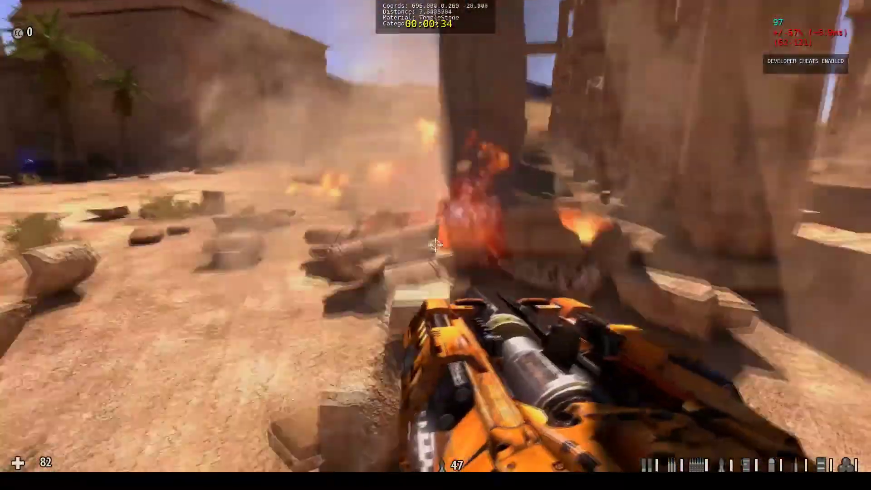
click(435, 245)
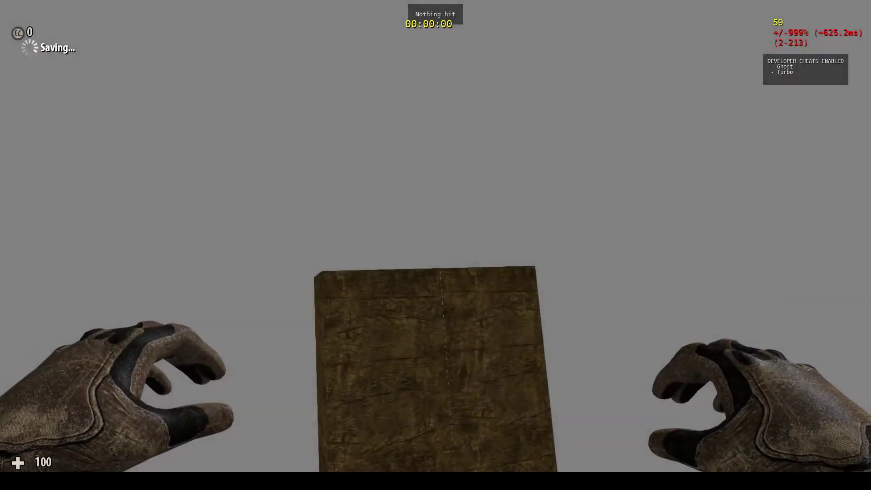
Step: Fire a rocket at the wooden block in the playtest and examine the flying debris through the sniper scope
key(5)
click(435, 245)
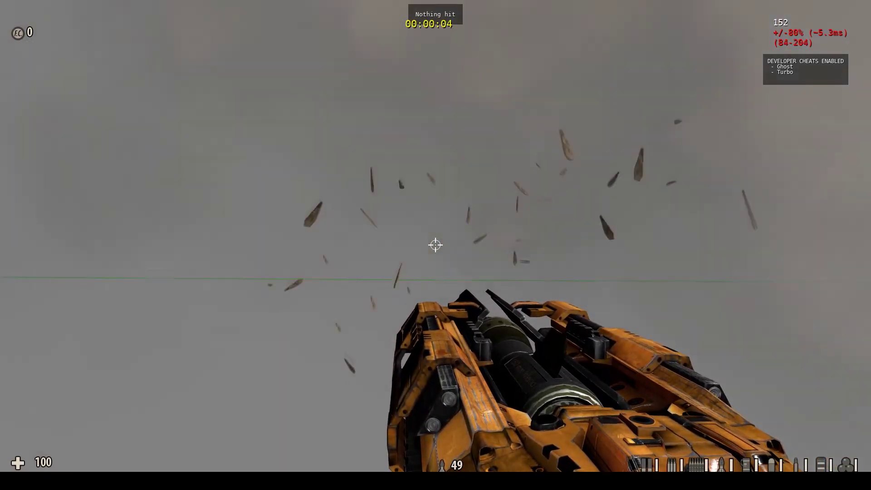
key(8)
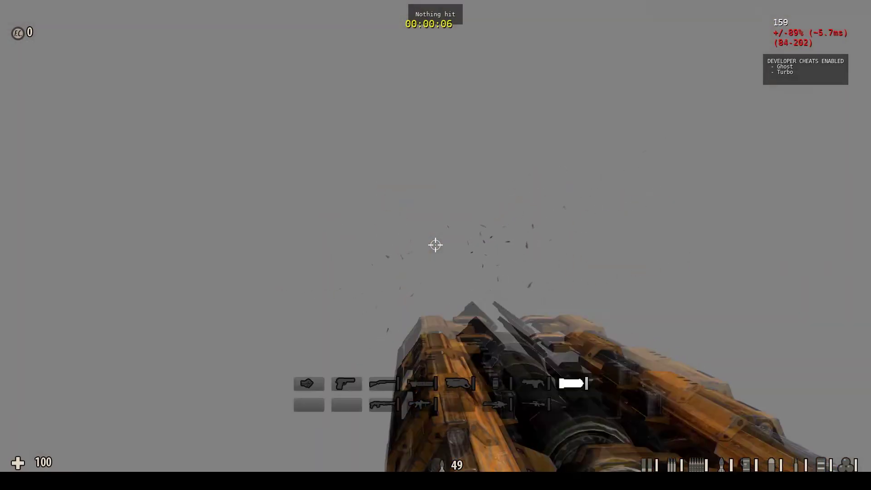
key(7)
key(7)
right_click(435, 245)
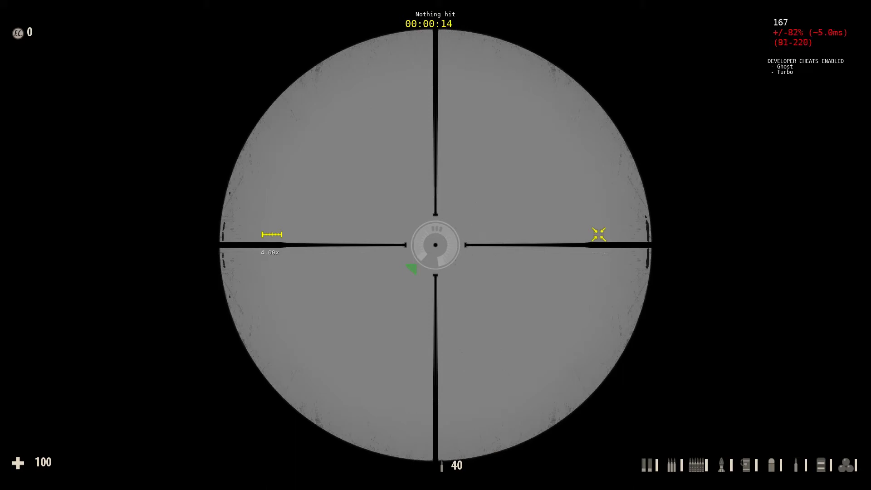
right_click(436, 245)
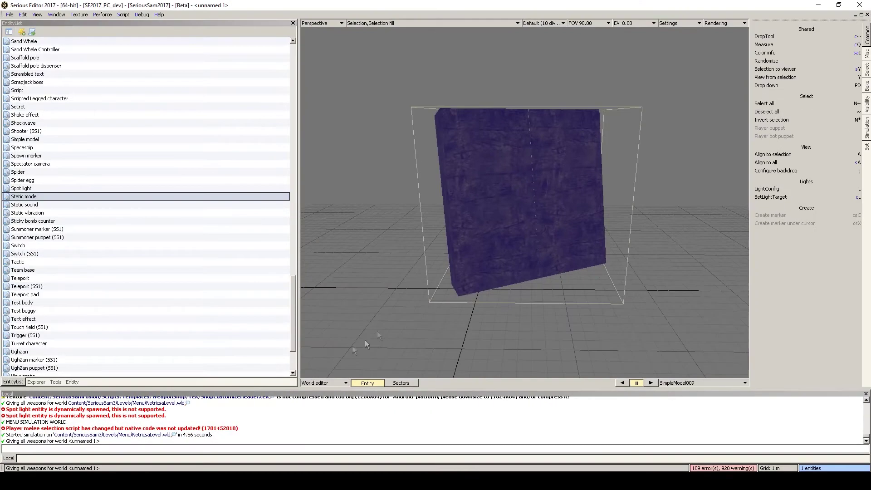
Step: Switch to the Destruction editor and examine the SmallDebris effect's WoodDebris01.mdl model, its properties and its source folder
click(314, 383)
click(317, 402)
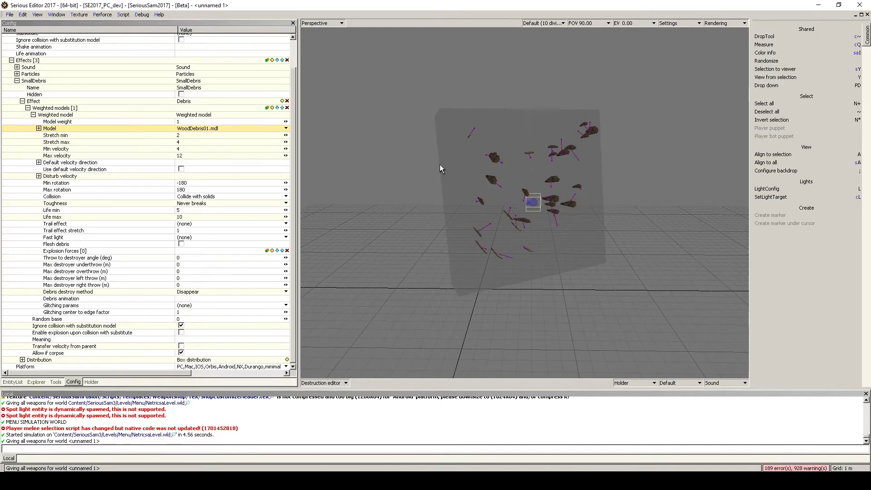
mouse_move(440, 165)
right_down()
mouse_move(492, 164)
mouse_move(409, 157)
mouse_move(455, 156)
mouse_move(478, 173)
mouse_move(431, 175)
mouse_move(451, 177)
mouse_move(440, 164)
right_up()
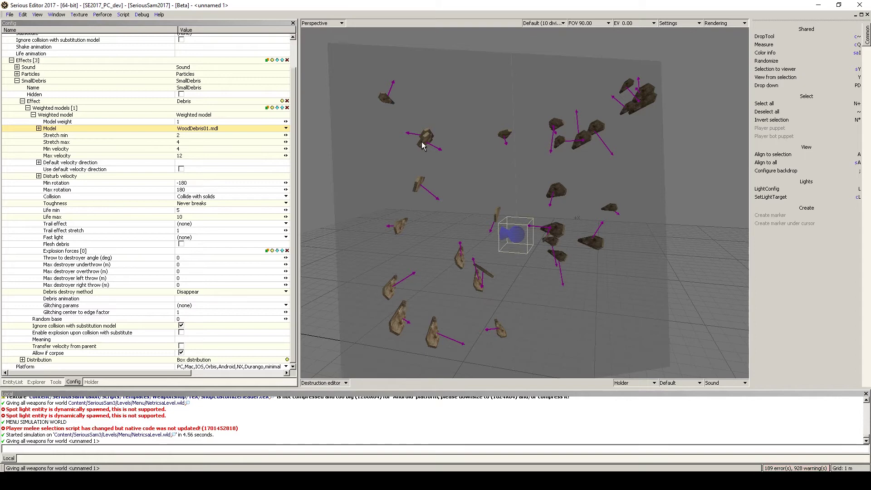
mouse_move(207, 129)
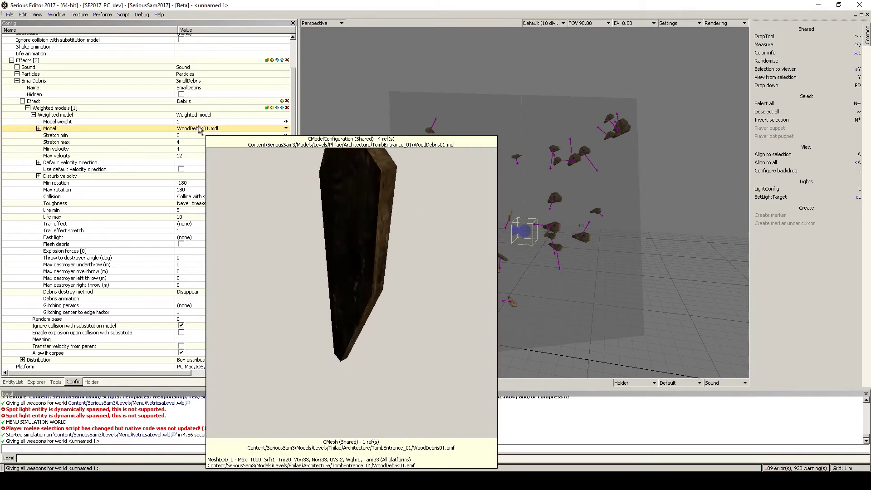
click(39, 128)
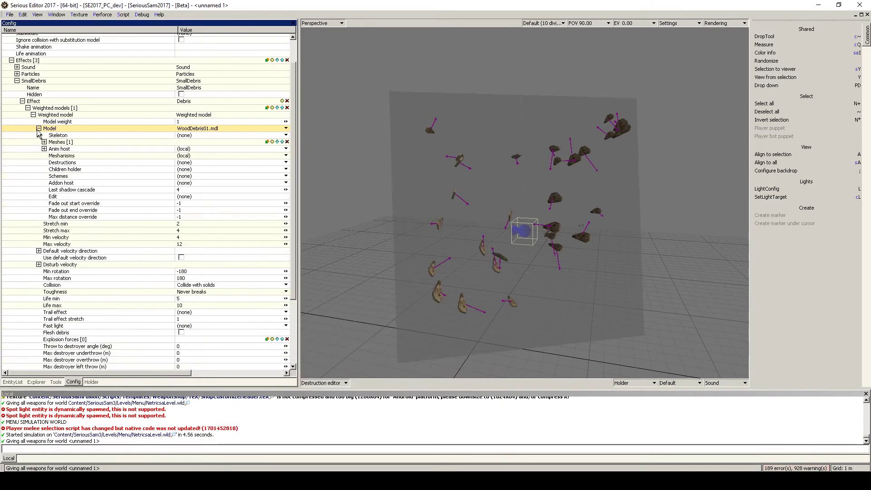
click(38, 129)
double_click(190, 130)
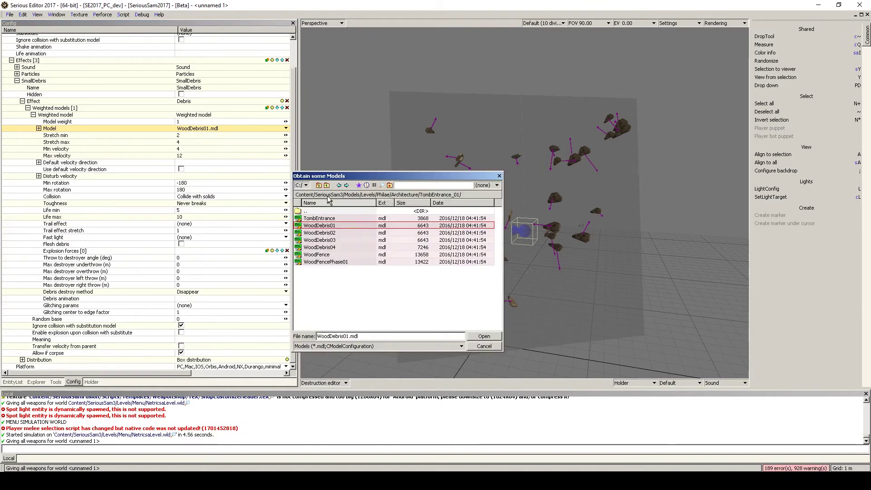
key(Escape)
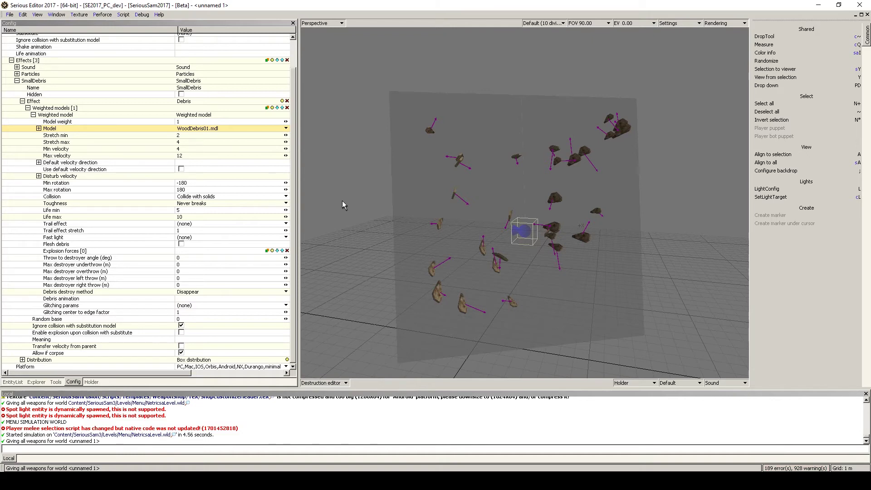
Step: Examine the debris model's stretch, velocity and Disturb velocity settings
mouse_move(195, 131)
click(184, 136)
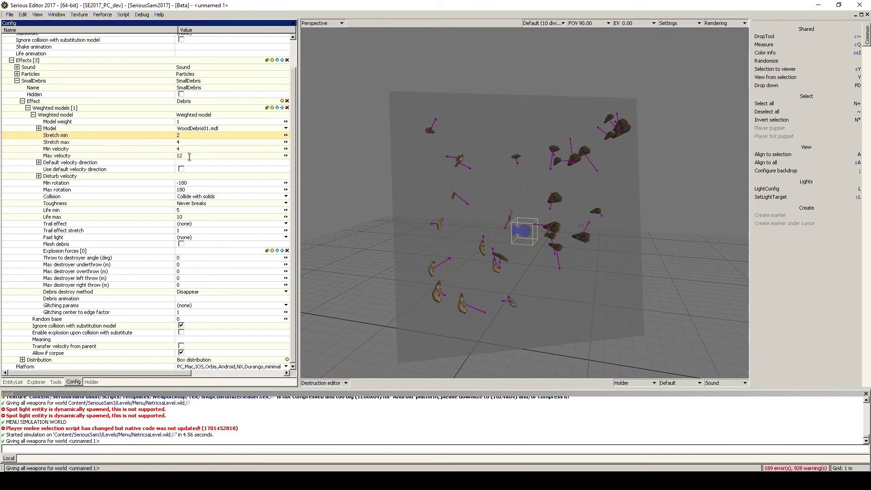
click(39, 176)
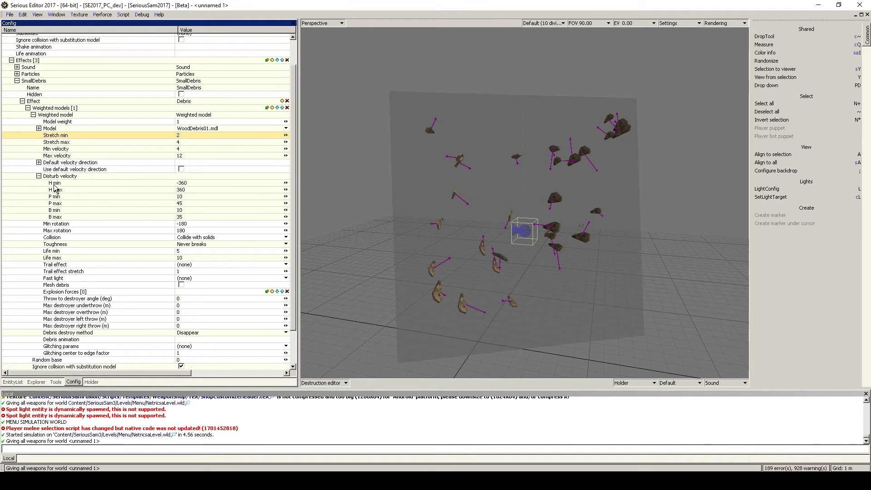
click(38, 176)
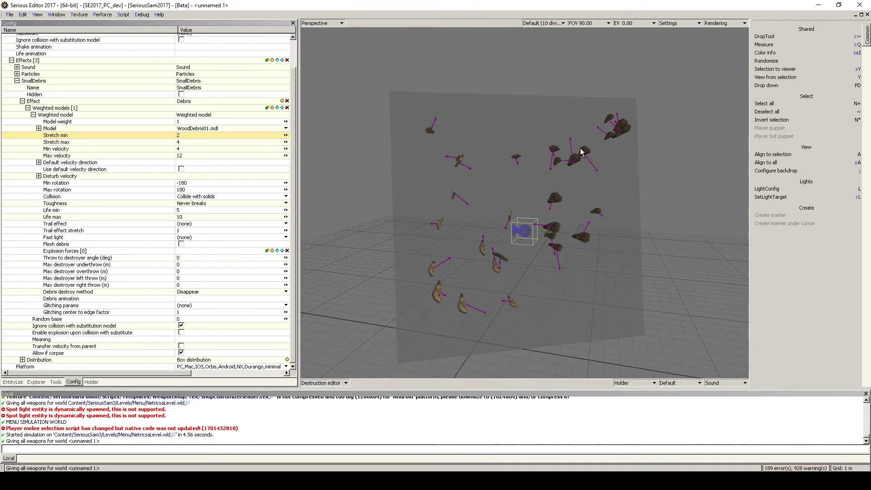
Step: Collapse the SmallDebris weighted models and examine the distribution types available for the effect
click(27, 108)
click(22, 187)
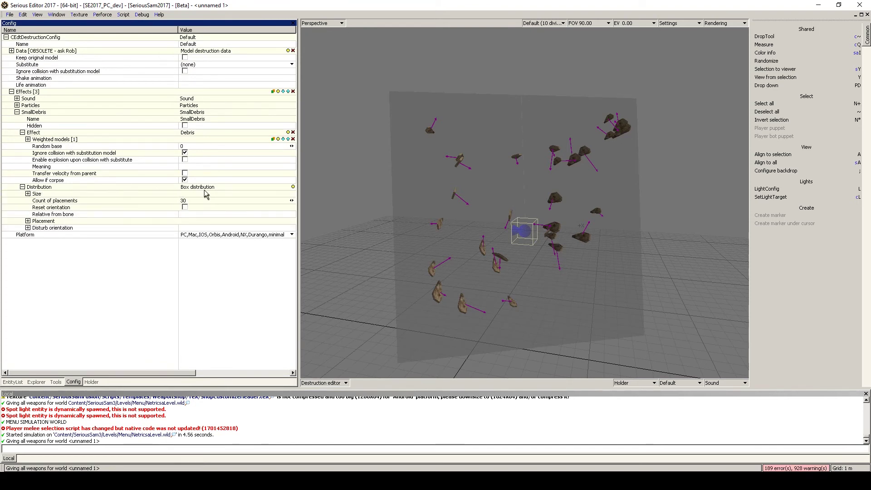
click(185, 188)
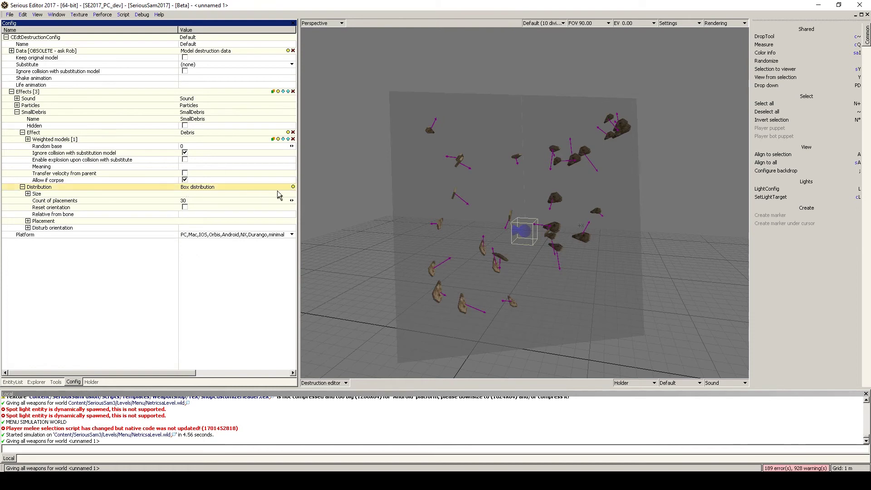
click(292, 187)
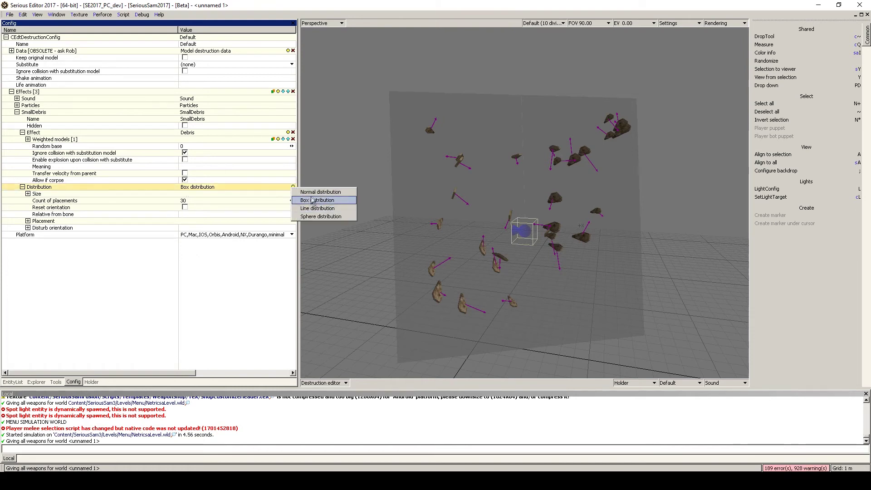
click(165, 213)
Step: Examine the box distribution's x, y and z size and its count of placements
click(33, 194)
click(27, 194)
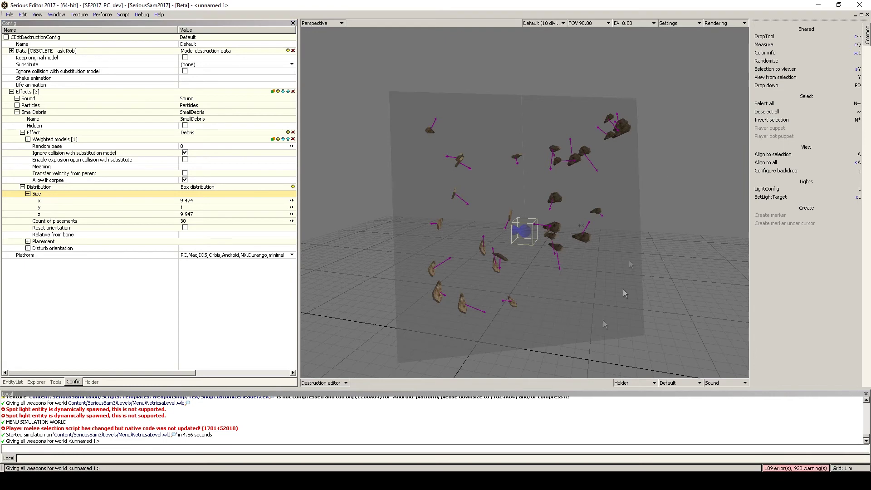
click(195, 201)
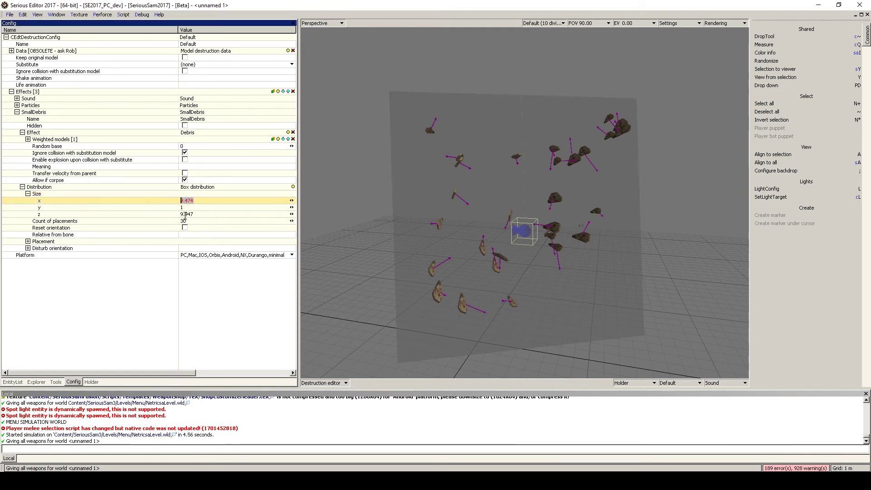
click(143, 214)
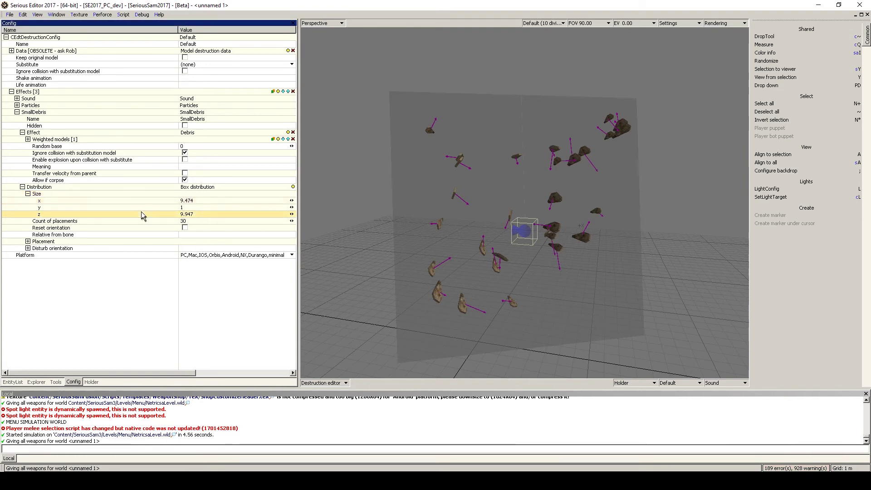
click(189, 221)
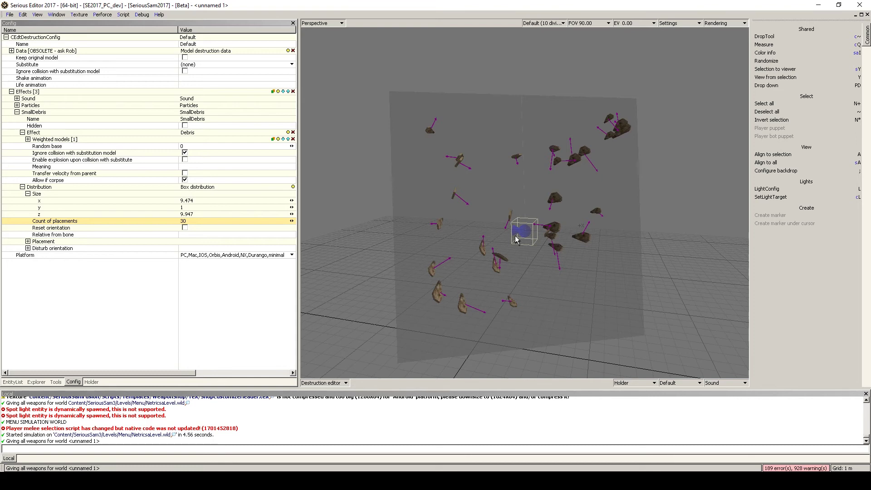
Step: Set the wood debris model's stretch range to 4–7 and its minimum velocity to 3, and collapse the SmallDebris effect
click(28, 241)
click(33, 255)
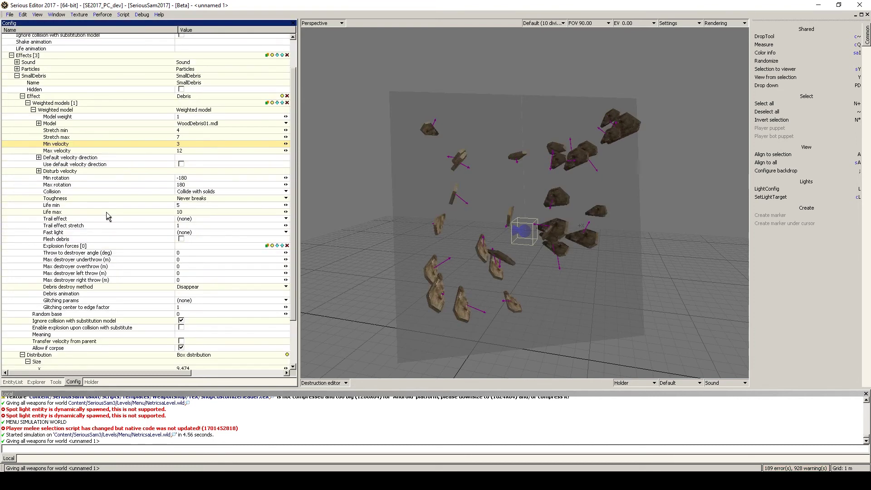
scroll(107, 212, up, 2)
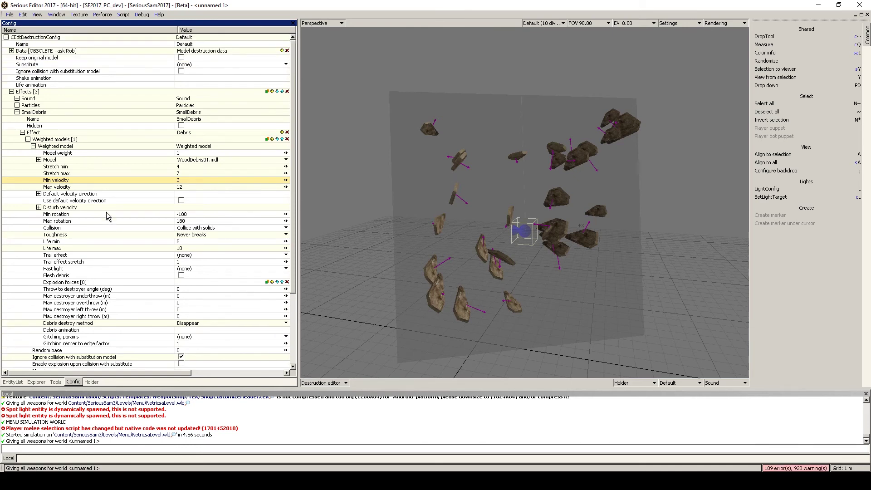
click(23, 133)
click(16, 112)
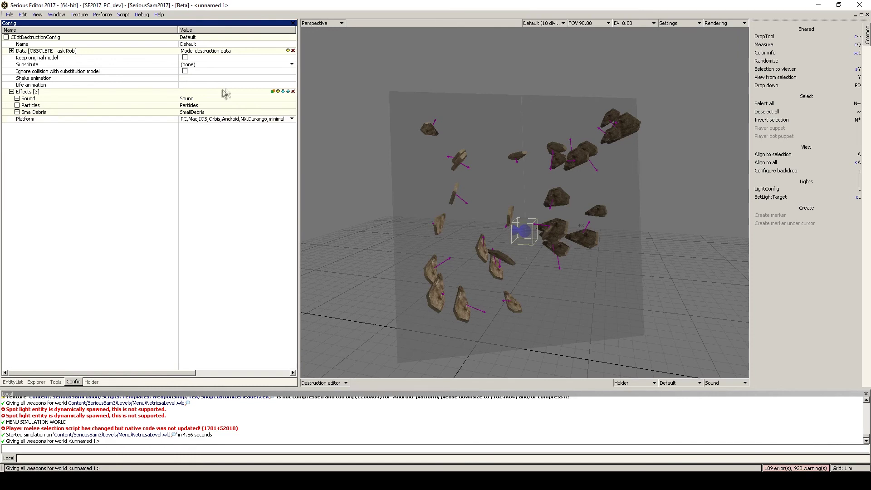
Step: Add a new effect to the destruction's effects list and examine the effect types it can use
click(278, 92)
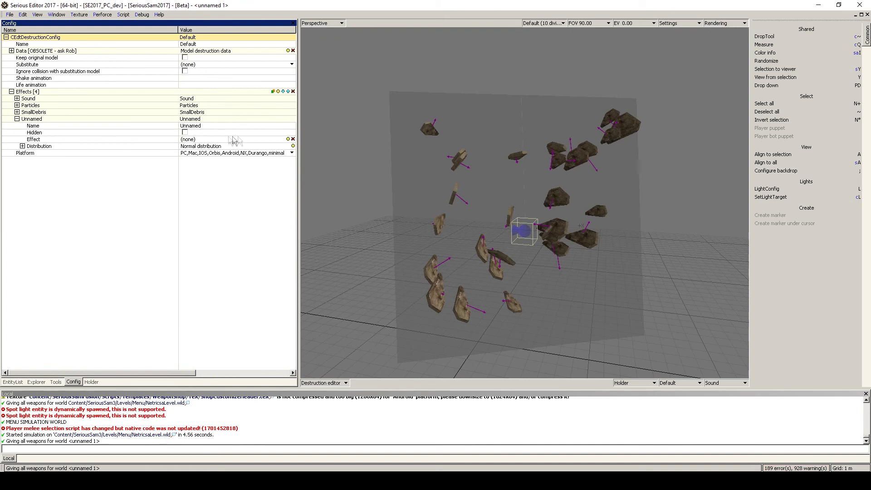
click(287, 139)
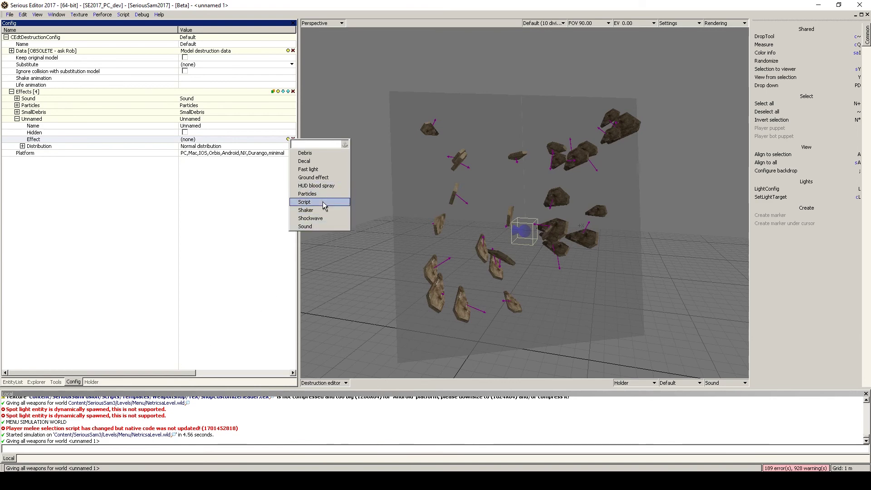
click(217, 183)
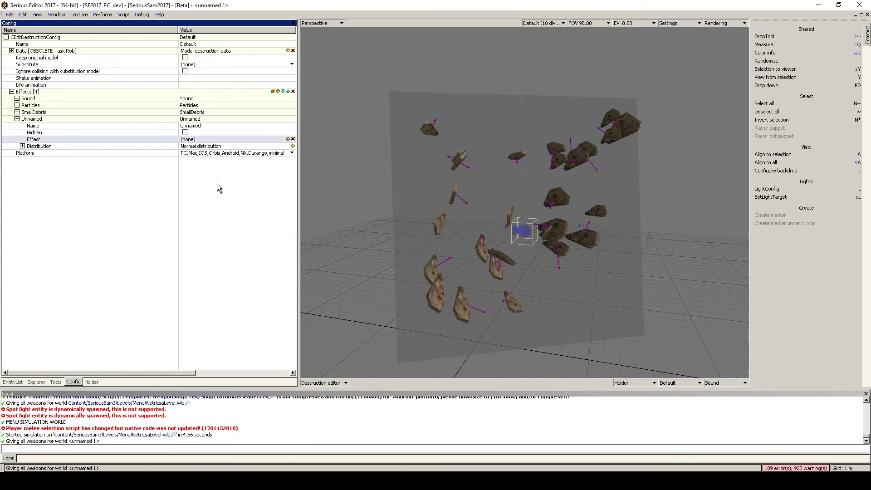